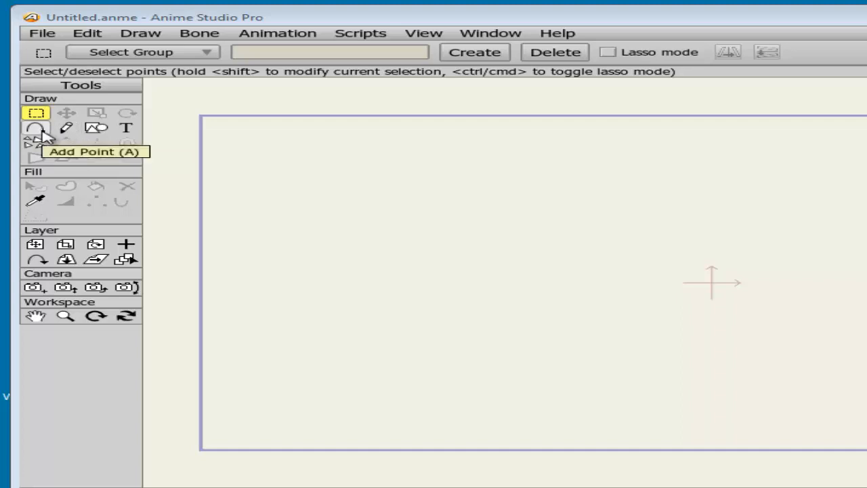
Draw a five-point wavy curve and a separate slanted line in the upper part of the canvas with Add Point
{"action": "left_click", "coordinate": [37, 128]}
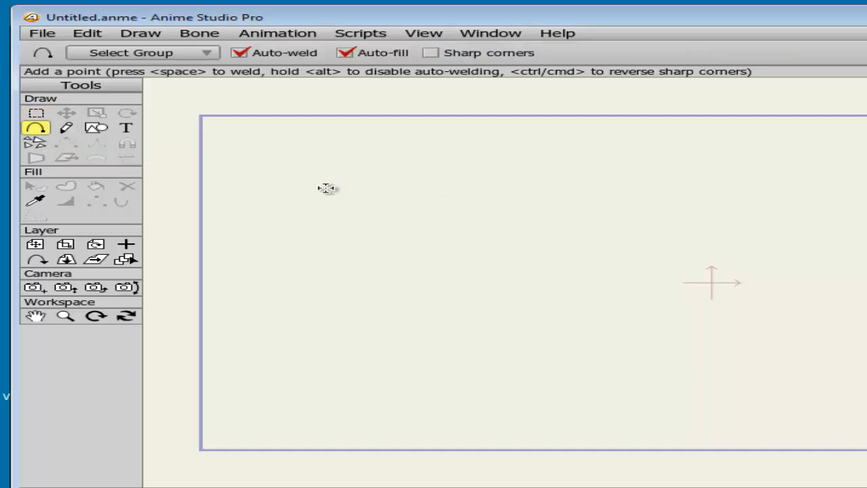
{"action": "mouse_move", "coordinate": [326, 187]}
{"action": "left_mouse_down"}
{"action": "mouse_move", "coordinate": [392, 148]}
{"action": "mouse_move", "coordinate": [435, 184]}
{"action": "mouse_move", "coordinate": [463, 192]}
{"action": "mouse_move", "coordinate": [513, 170]}
{"action": "mouse_move", "coordinate": [519, 149]}
{"action": "mouse_move", "coordinate": [581, 170]}
{"action": "mouse_move", "coordinate": [585, 184]}
{"action": "left_mouse_up"}
{"action": "left_click", "coordinate": [466, 178]}
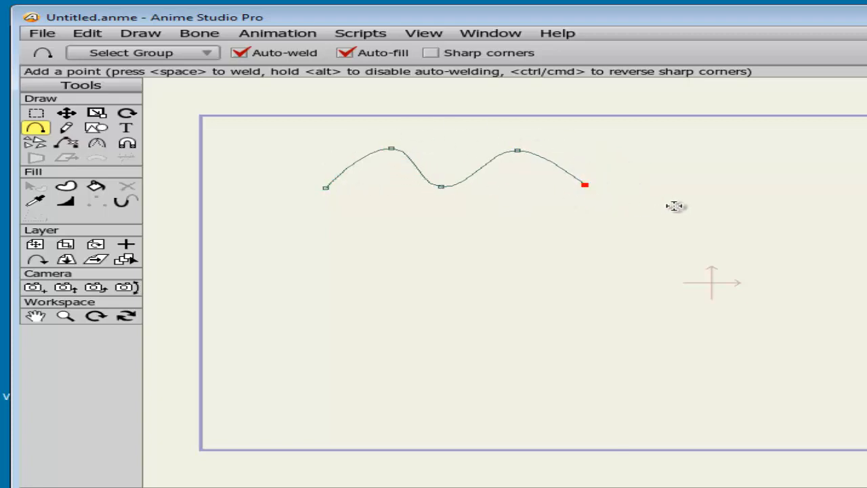
{"action": "left_click", "coordinate": [328, 179]}
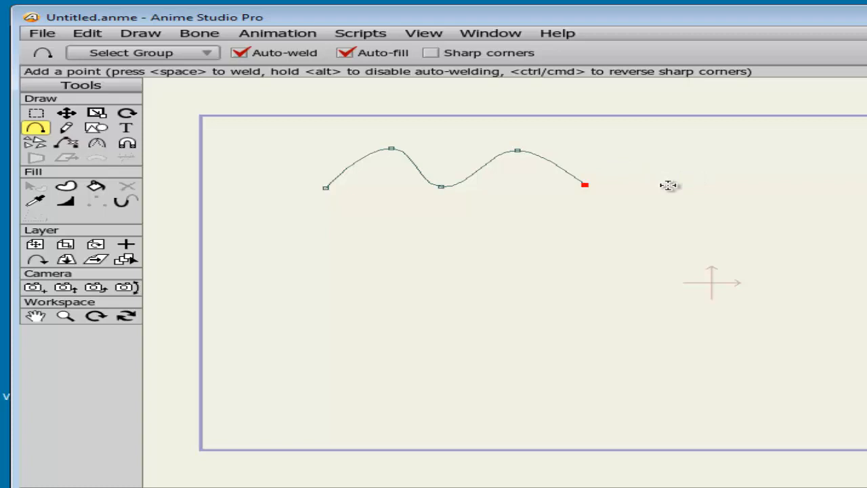
{"action": "left_click_drag", "start_coordinate": [668, 184], "coordinate": [754, 140]}
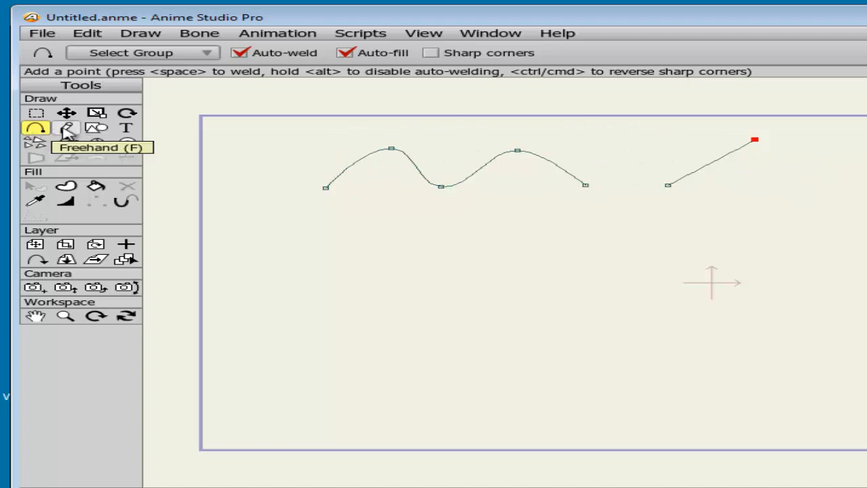
Draw a long wavy freehand line across the canvas below the two point-drawn lines
{"action": "left_click", "coordinate": [66, 130]}
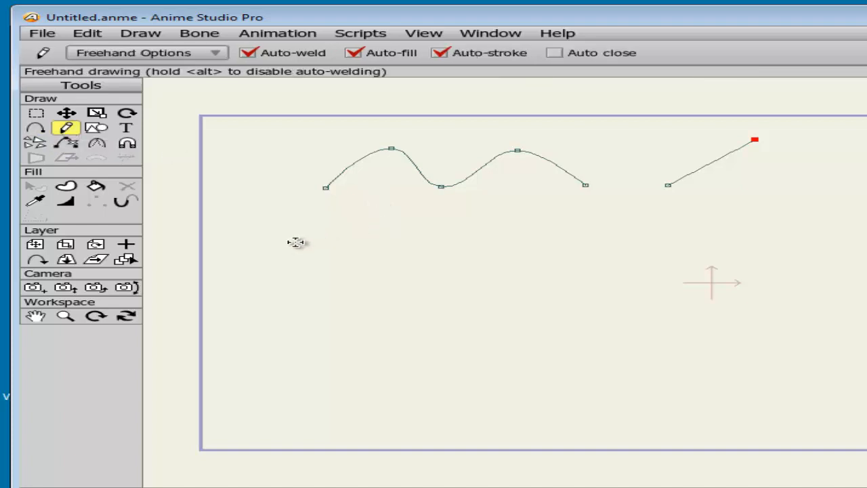
{"action": "mouse_move", "coordinate": [296, 242]}
{"action": "left_mouse_down"}
{"action": "mouse_move", "coordinate": [473, 232]}
{"action": "mouse_move", "coordinate": [526, 244]}
{"action": "mouse_move", "coordinate": [684, 219]}
{"action": "mouse_move", "coordinate": [778, 222]}
{"action": "mouse_move", "coordinate": [866, 250]}
{"action": "left_mouse_up"}
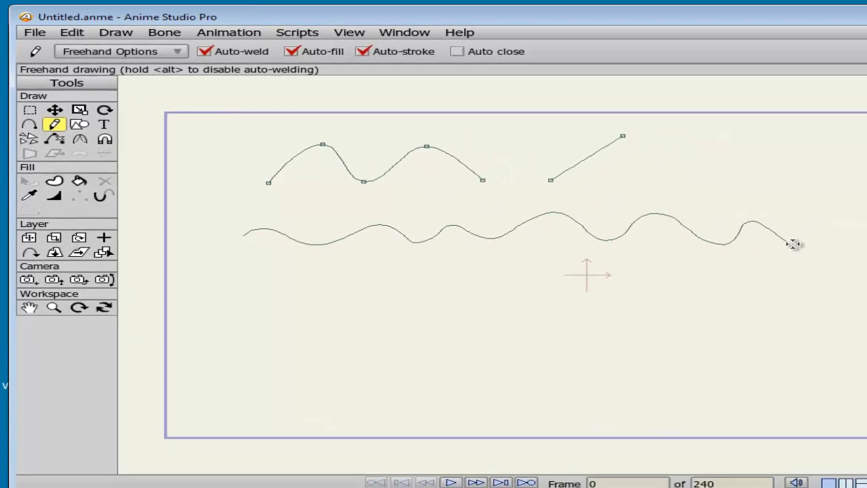
{"action": "left_click_drag", "start_coordinate": [793, 244], "coordinate": [866, 204]}
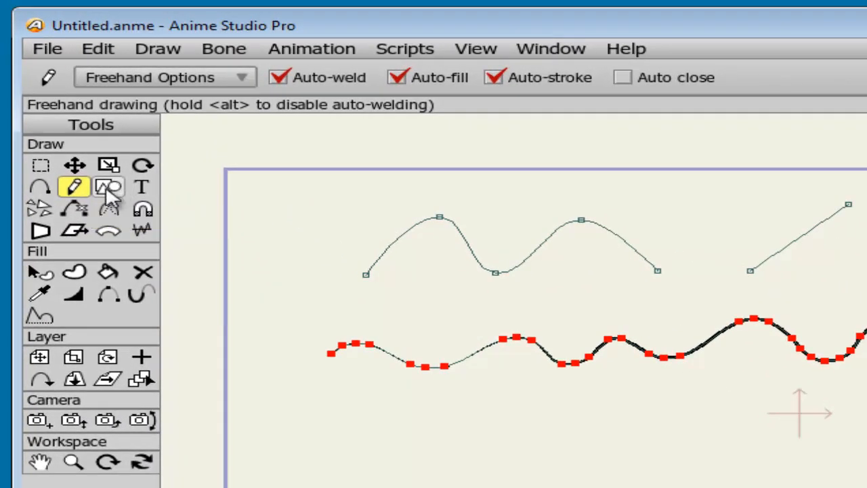
Draw a wide rectangle with automatic fill and stroke below the freehand line
{"action": "left_click", "coordinate": [106, 191]}
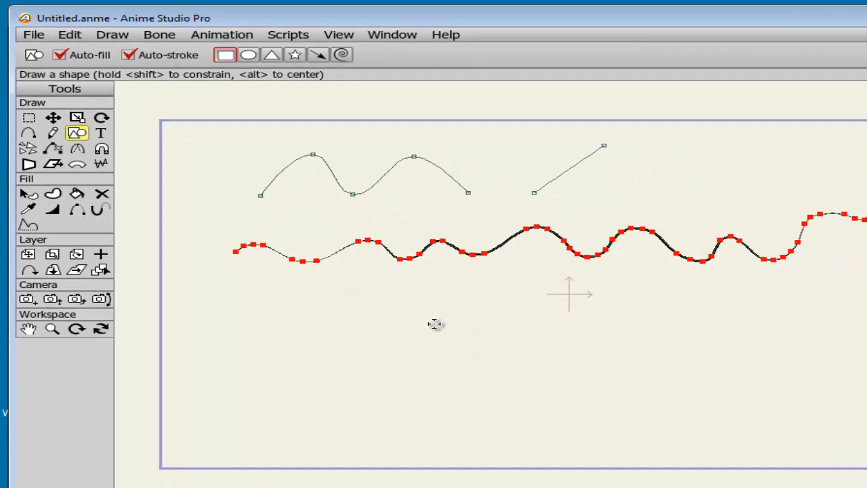
{"action": "mouse_move", "coordinate": [434, 324]}
{"action": "left_mouse_down"}
{"action": "mouse_move", "coordinate": [559, 378]}
{"action": "mouse_move", "coordinate": [510, 330]}
{"action": "mouse_move", "coordinate": [567, 368]}
{"action": "mouse_move", "coordinate": [496, 320]}
{"action": "mouse_move", "coordinate": [550, 361]}
{"action": "left_mouse_up"}
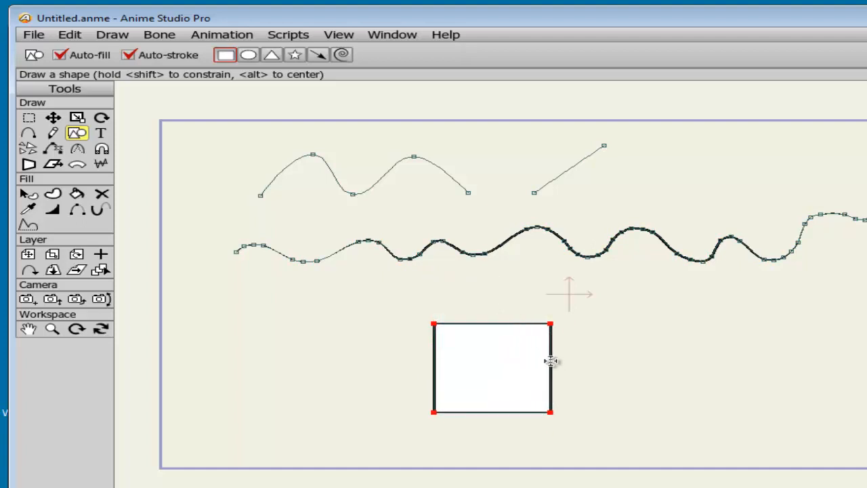
{"action": "left_click_drag", "start_coordinate": [551, 361], "coordinate": [714, 401]}
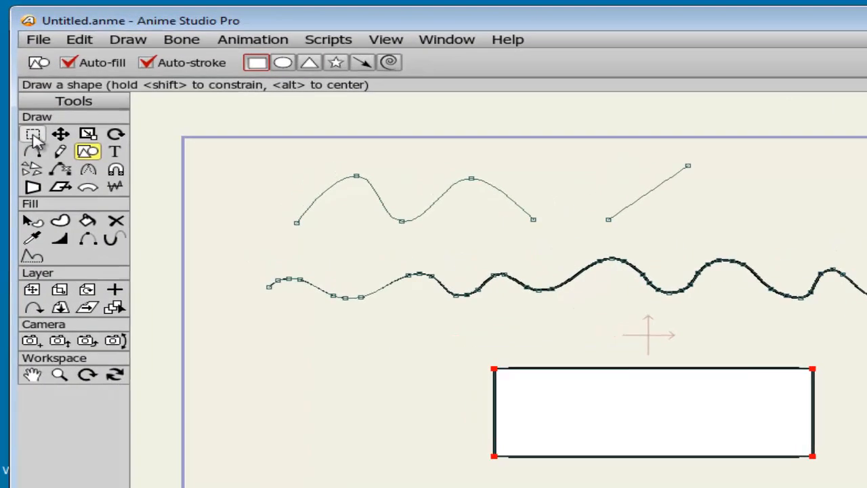
Try selecting all points of the two upper lines, deselect them, select only the wavy curve's first two points, and clear the selection
{"action": "left_click", "coordinate": [34, 136]}
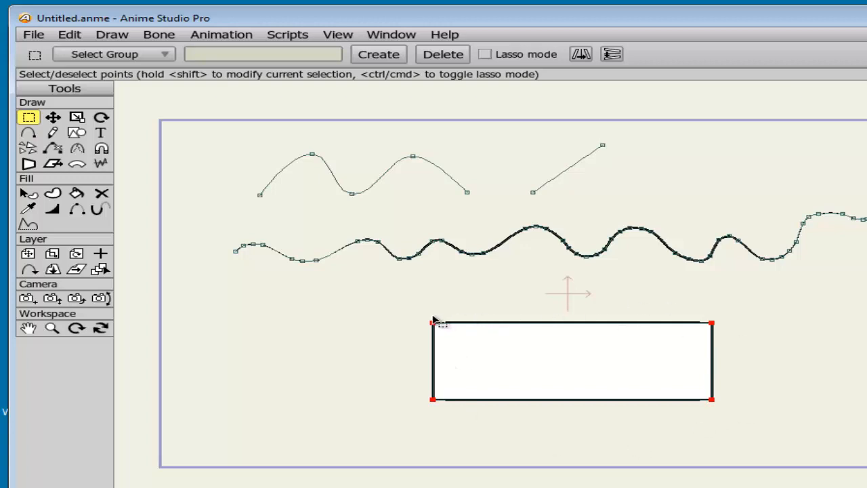
{"action": "left_click", "coordinate": [255, 325]}
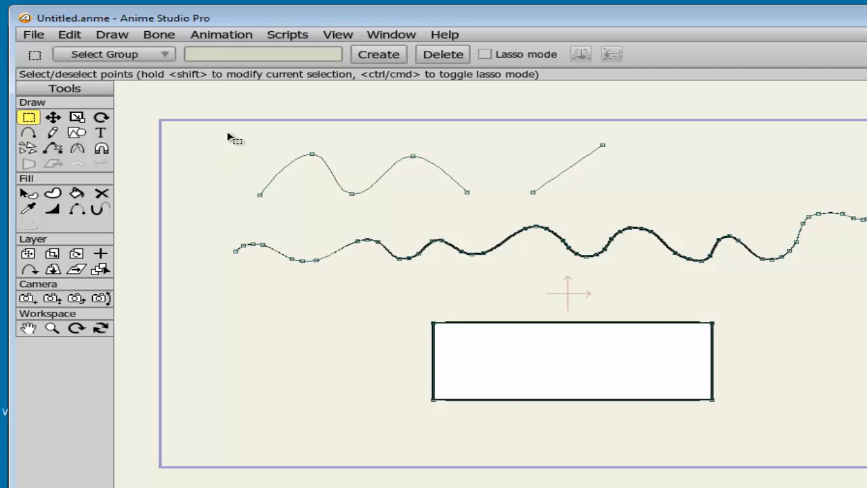
{"action": "left_click_drag", "start_coordinate": [229, 137], "coordinate": [642, 211]}
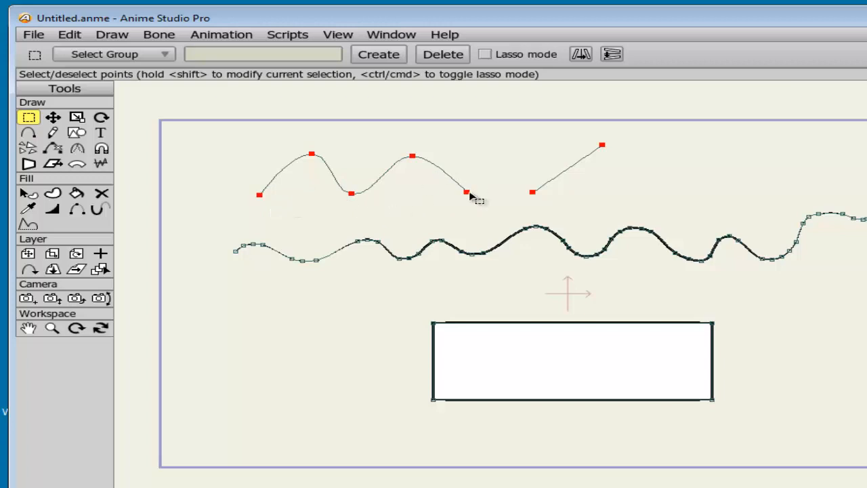
{"action": "left_click", "coordinate": [197, 145]}
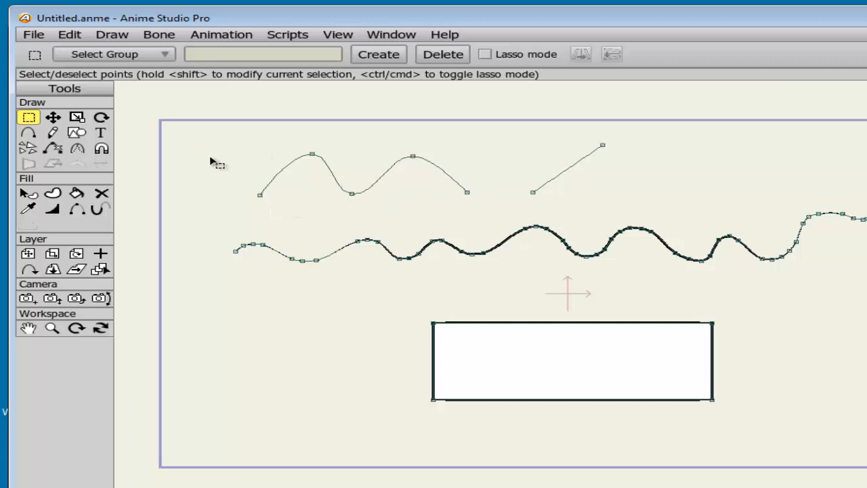
{"action": "left_click_drag", "start_coordinate": [234, 136], "coordinate": [331, 217]}
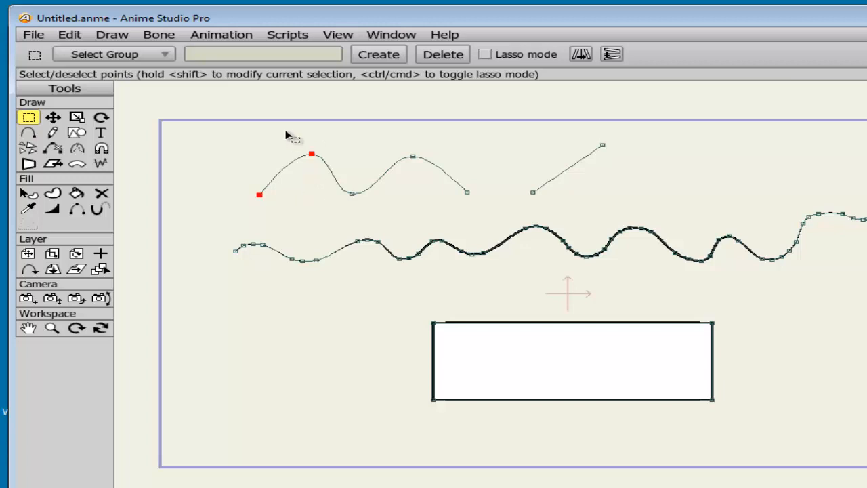
{"action": "left_click", "coordinate": [224, 151]}
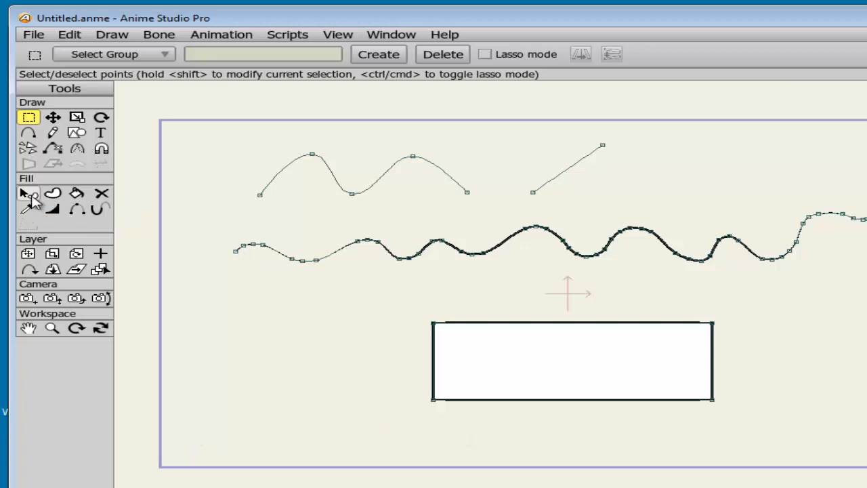
Select the rectangle shape, fill it with blue from the default swatches, and deselect it
{"action": "left_click", "coordinate": [30, 196]}
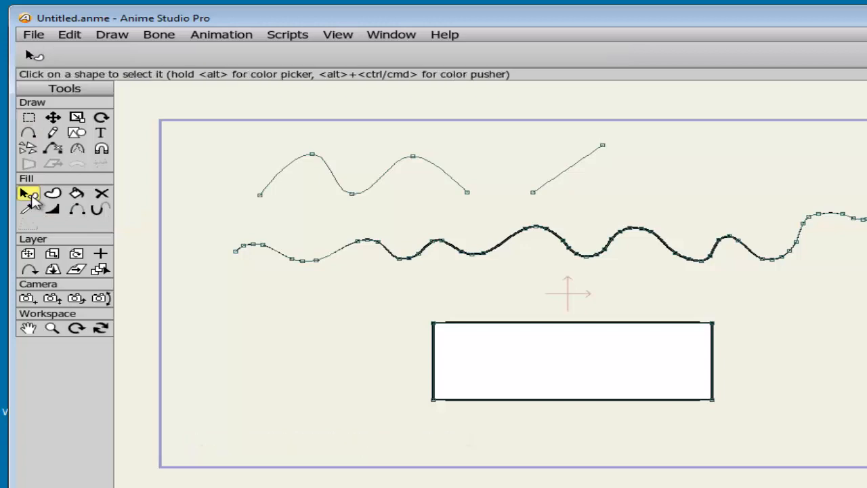
{"action": "left_click", "coordinate": [581, 328]}
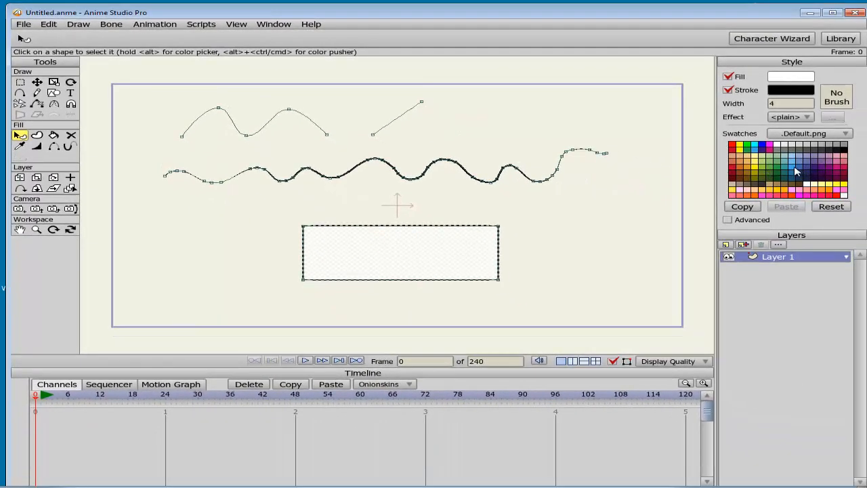
{"action": "left_click", "coordinate": [795, 169]}
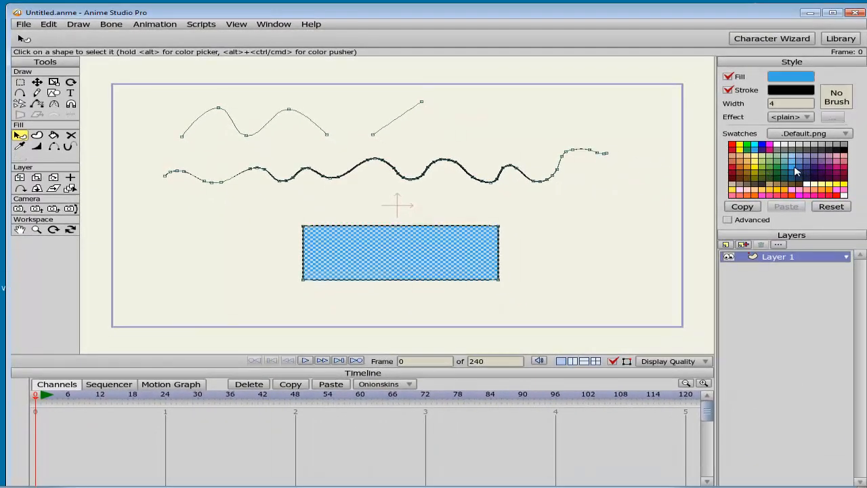
{"action": "left_click", "coordinate": [544, 247]}
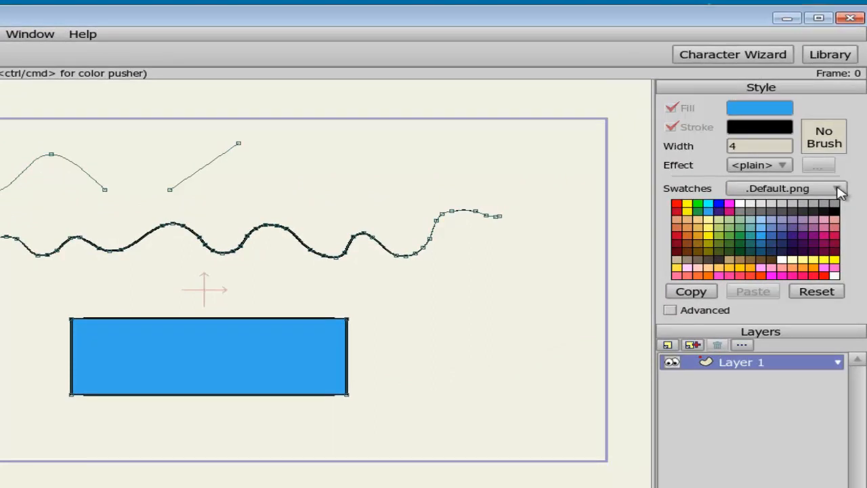
Load the Skin.png swatches and fill the rectangle with a light orange skin tone
{"action": "left_click", "coordinate": [839, 189]}
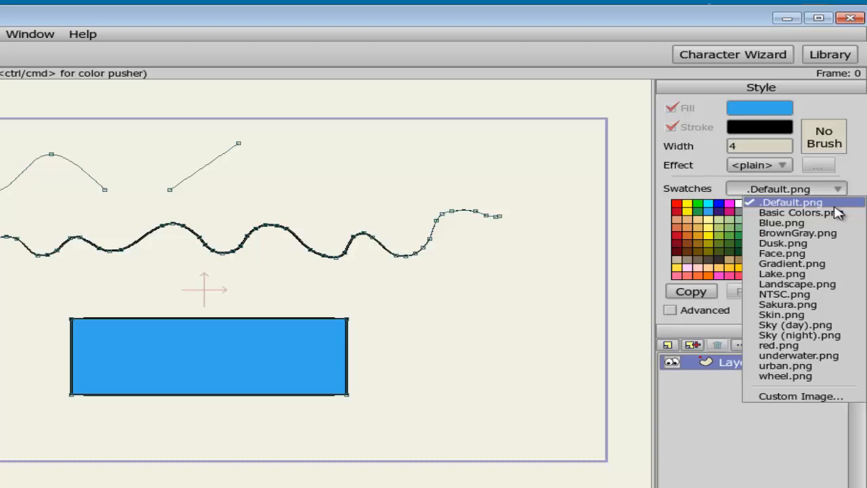
{"action": "left_click", "coordinate": [781, 313]}
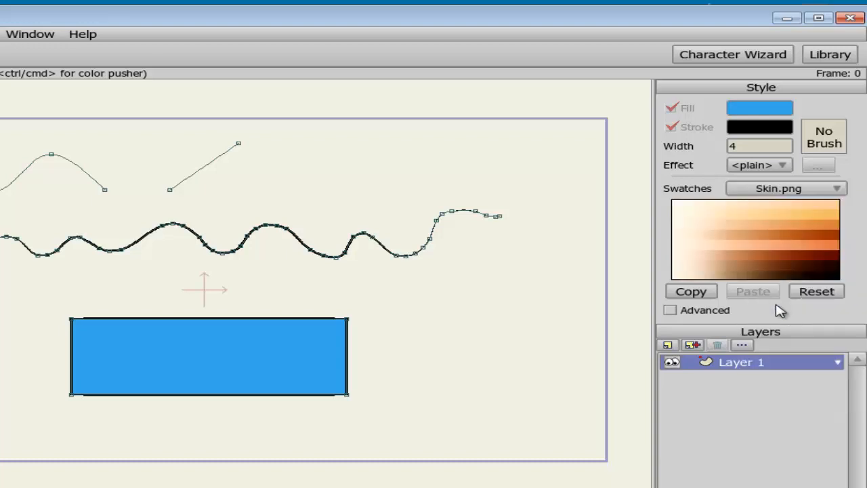
{"action": "left_click", "coordinate": [770, 231]}
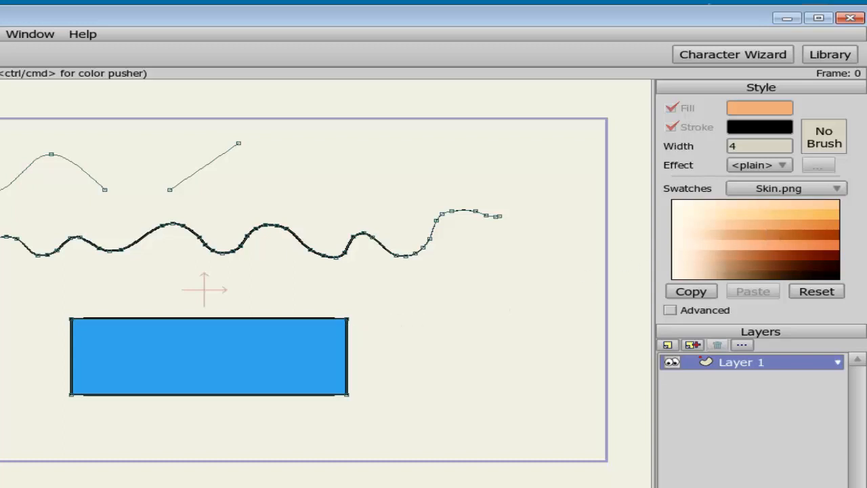
{"action": "left_click", "coordinate": [181, 325]}
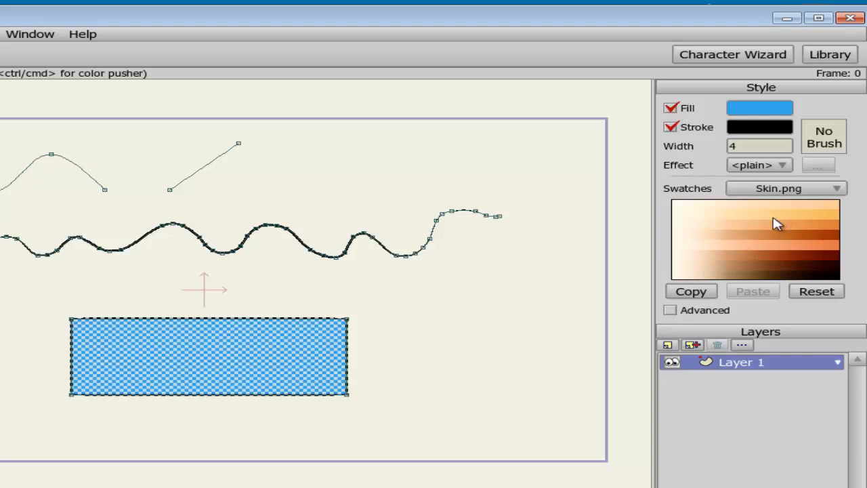
{"action": "left_click", "coordinate": [775, 248]}
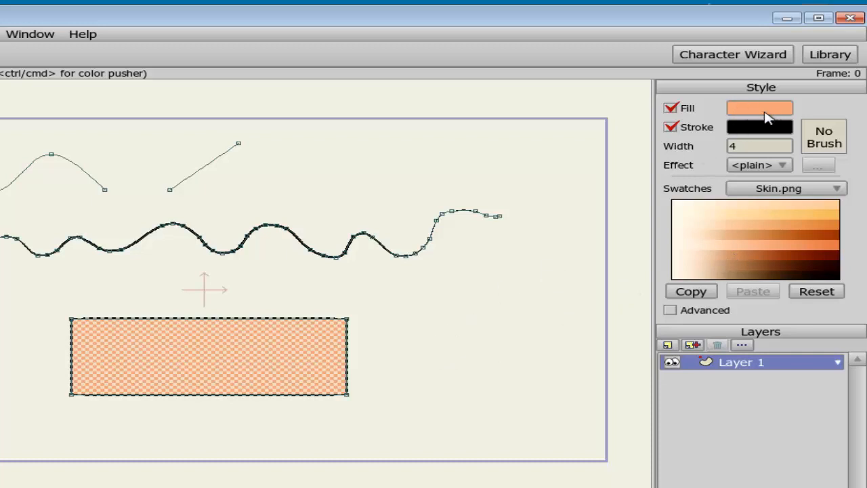
{"action": "left_click", "coordinate": [460, 333]}
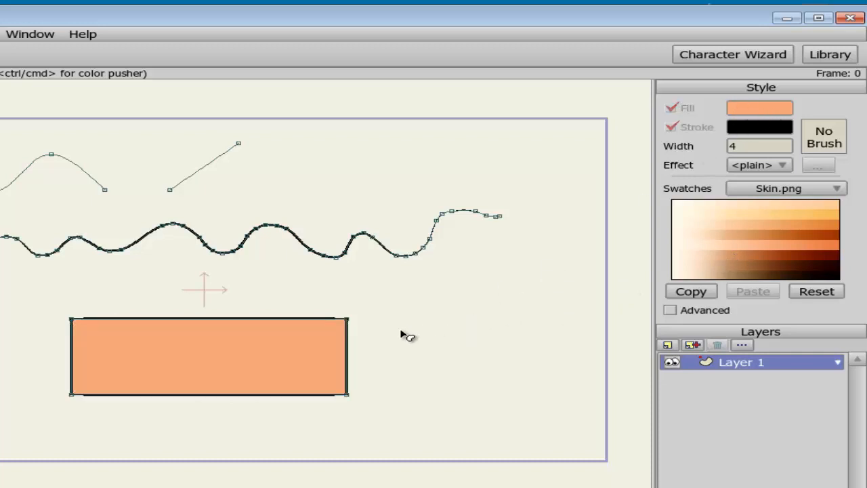
Restore the .Default.png swatches and create a blue-filled shape from the rectangle's edges with Create Shape
{"action": "left_click", "coordinate": [838, 189]}
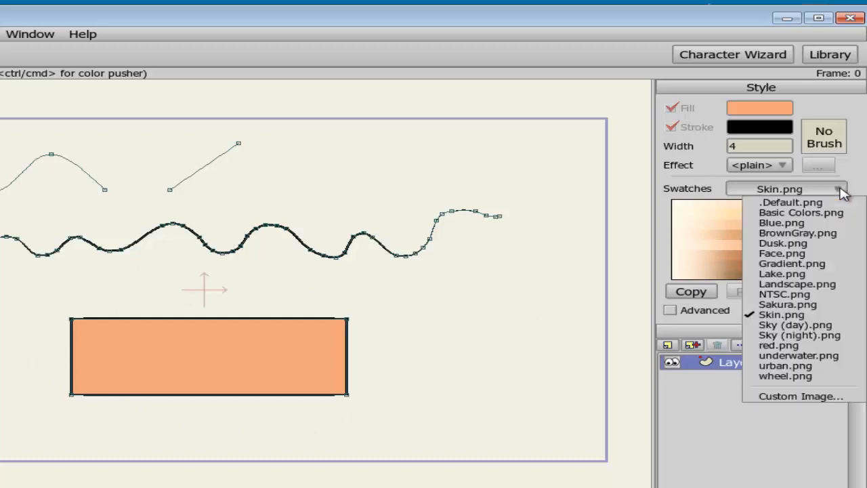
{"action": "left_click", "coordinate": [773, 203]}
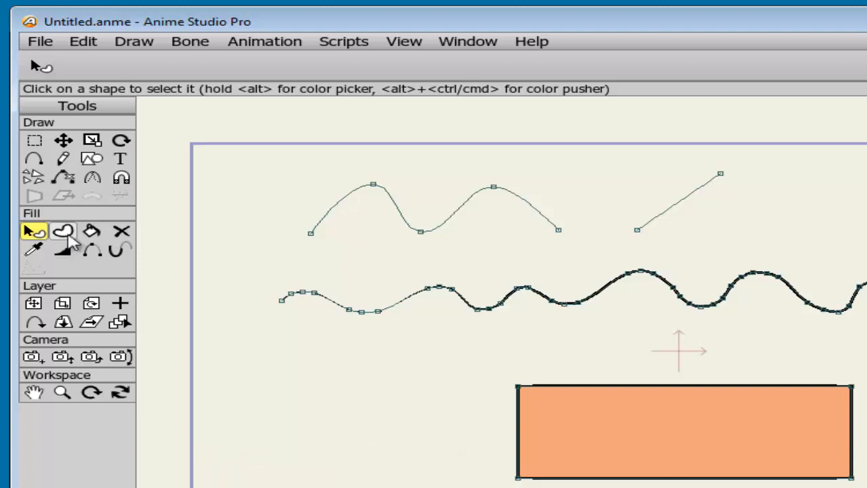
{"action": "left_click", "coordinate": [72, 232]}
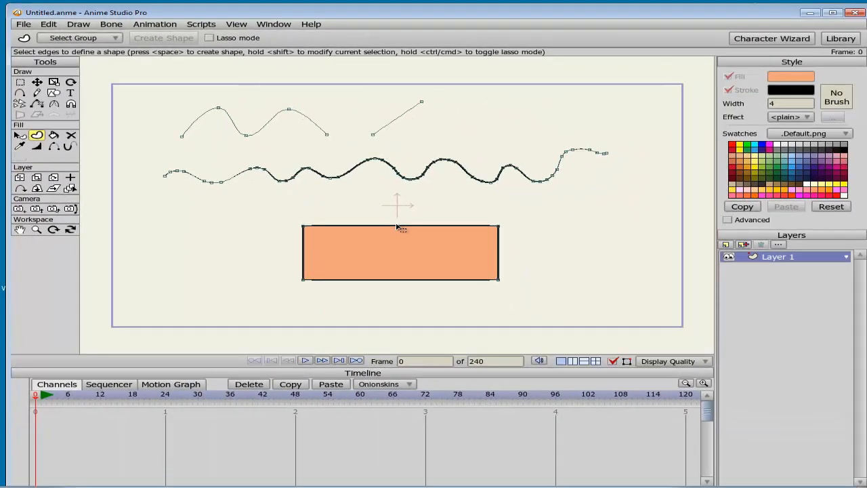
{"action": "left_click", "coordinate": [680, 389]}
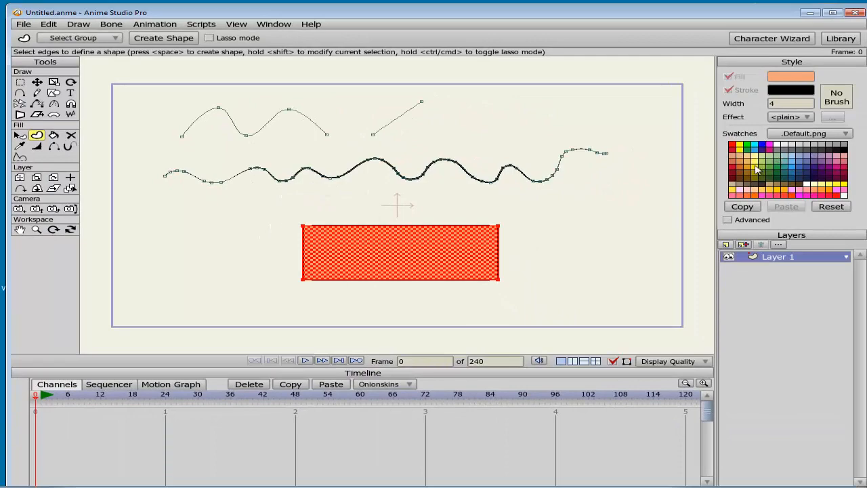
{"action": "left_click", "coordinate": [756, 166]}
{"action": "left_click", "coordinate": [783, 166]}
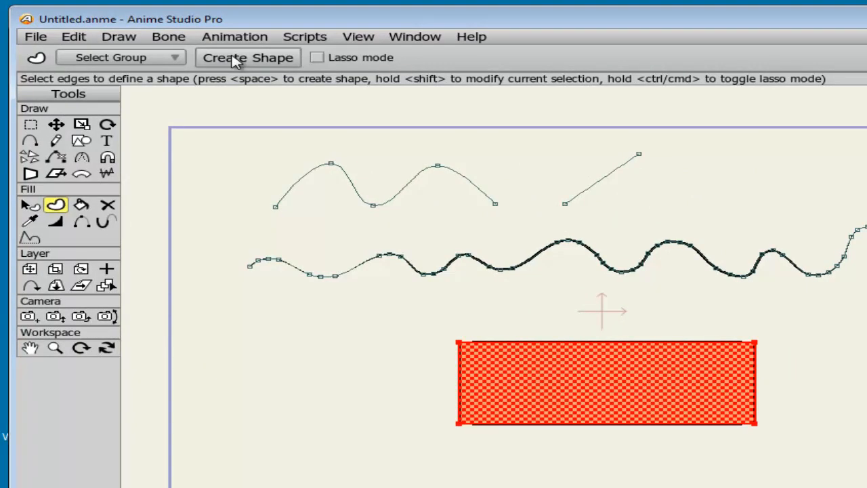
{"action": "left_click", "coordinate": [233, 59]}
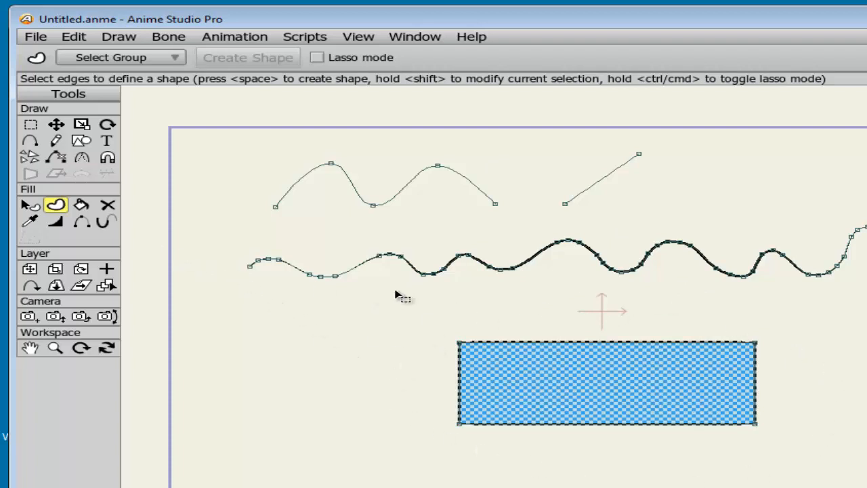
{"action": "key", "text": "space"}
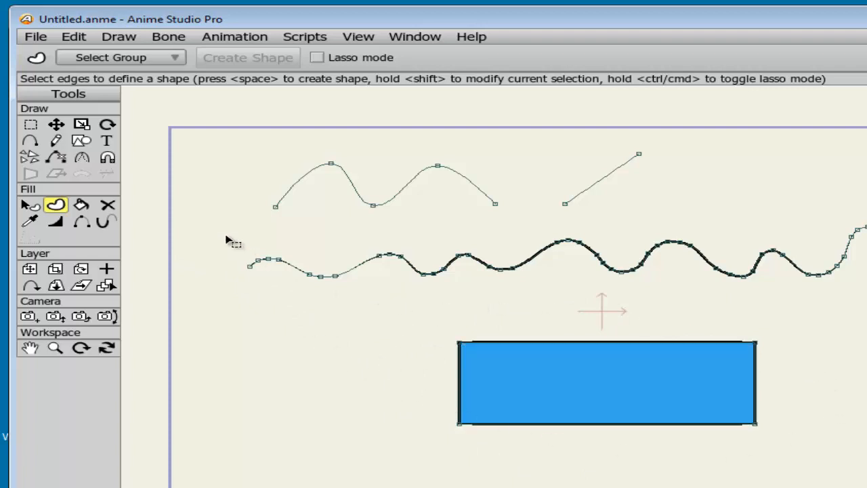
Draw a blue-filled, stroked ellipse to the left of the rectangle with the Draw Shape tool
{"action": "left_click", "coordinate": [93, 144]}
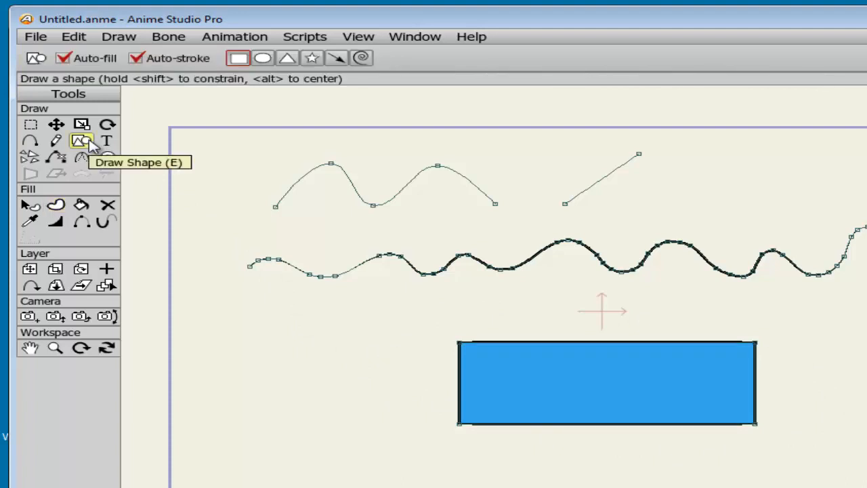
{"action": "left_click", "coordinate": [263, 59]}
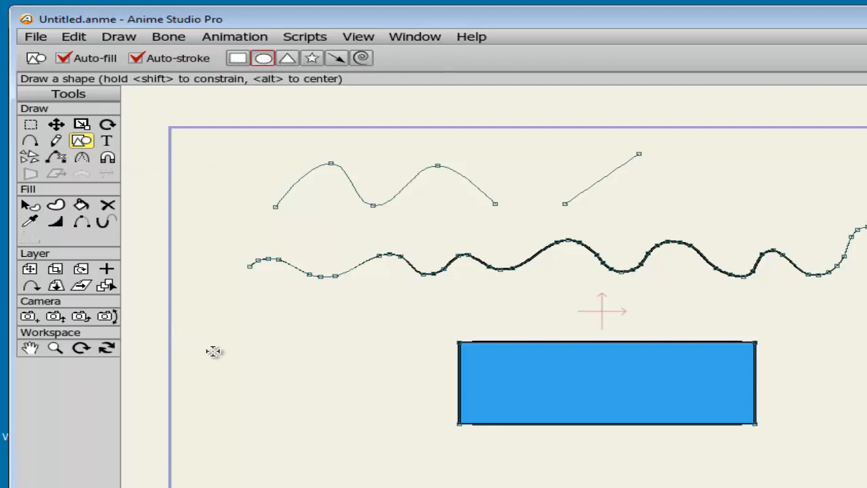
{"action": "left_click_drag", "start_coordinate": [213, 351], "coordinate": [410, 421]}
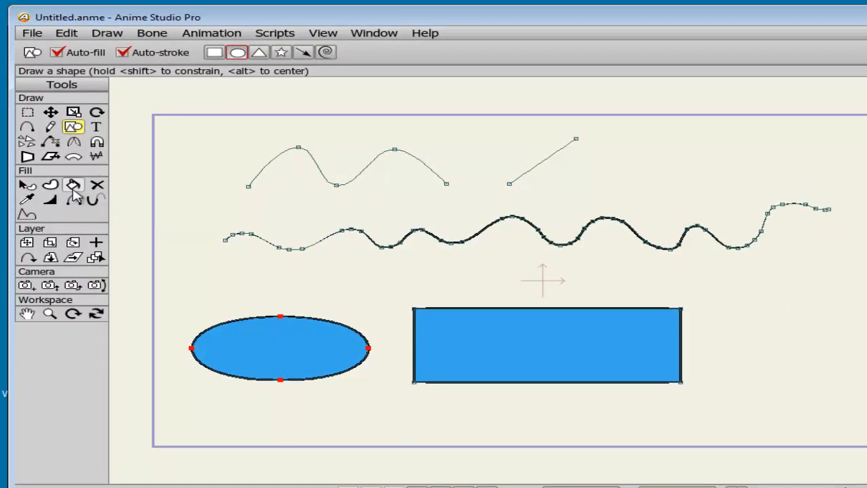
Deselect the ellipse's points and recolour the ellipse crimson with the Paint Bucket, using a default swatch
{"action": "left_click", "coordinate": [74, 189]}
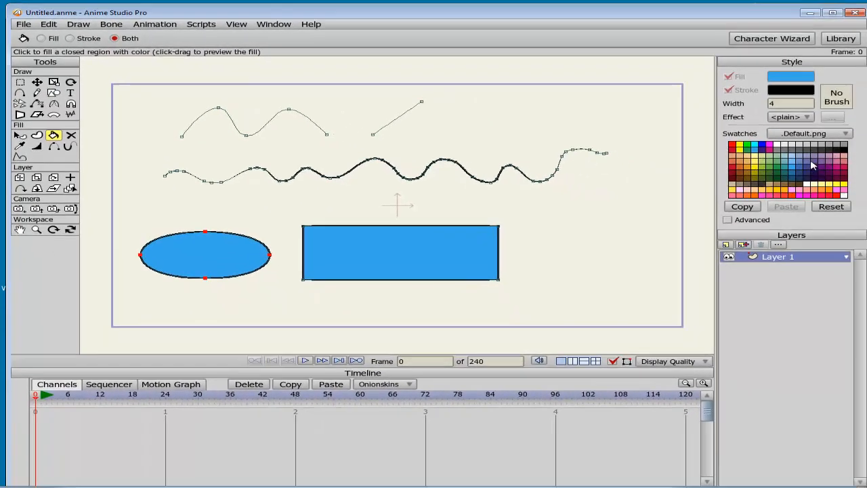
{"action": "left_click", "coordinate": [21, 83]}
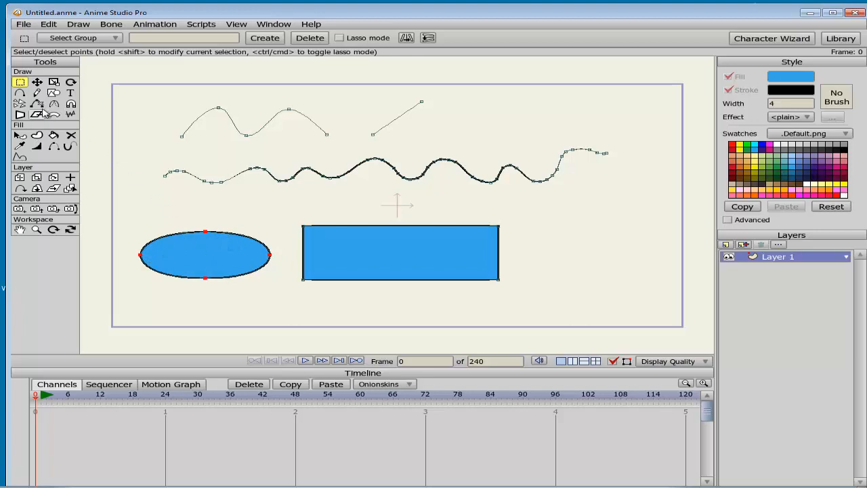
{"action": "left_click", "coordinate": [154, 214]}
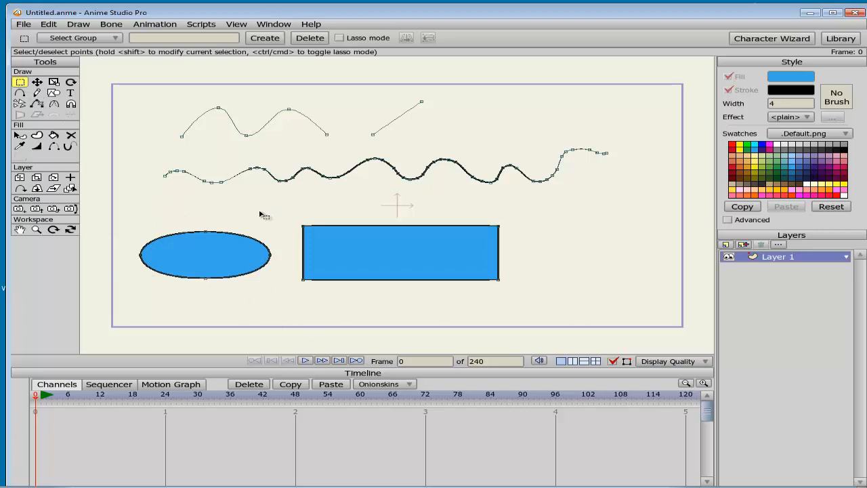
{"action": "left_click", "coordinate": [53, 137]}
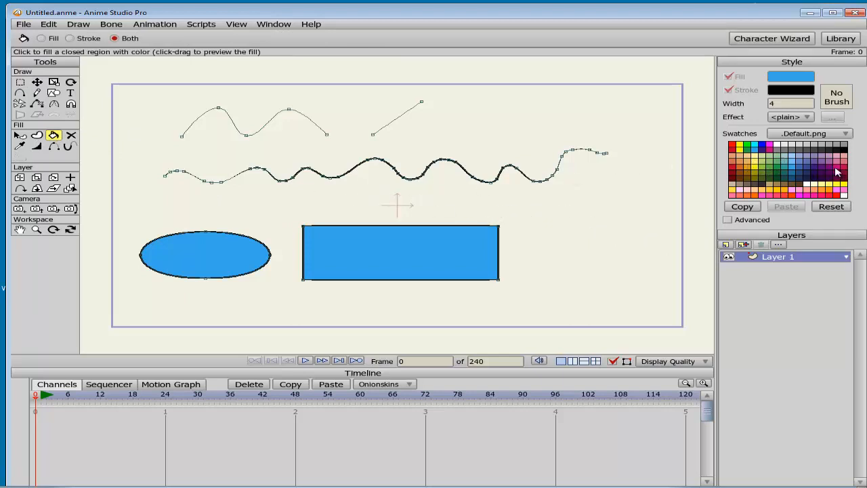
{"action": "left_click", "coordinate": [844, 170]}
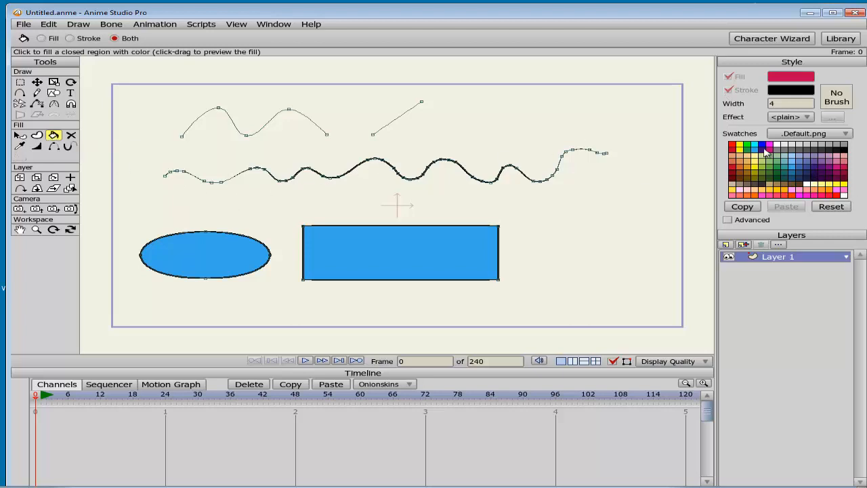
{"action": "left_click", "coordinate": [204, 255]}
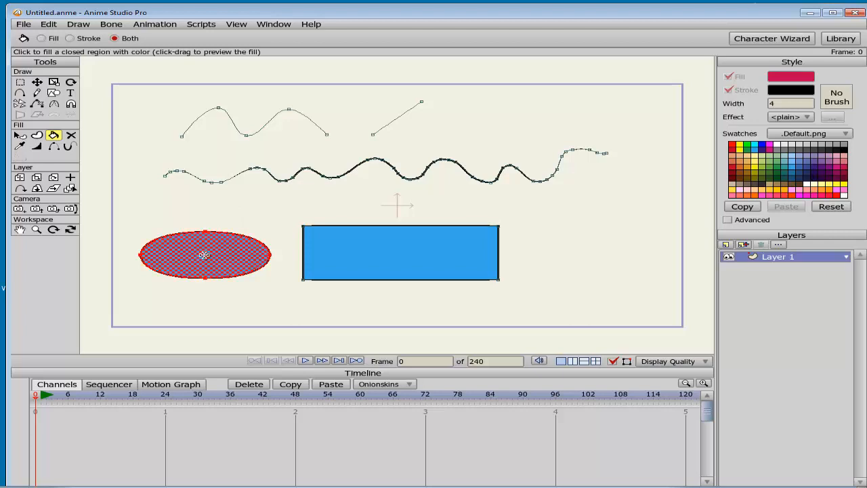
{"action": "left_click", "coordinate": [235, 217]}
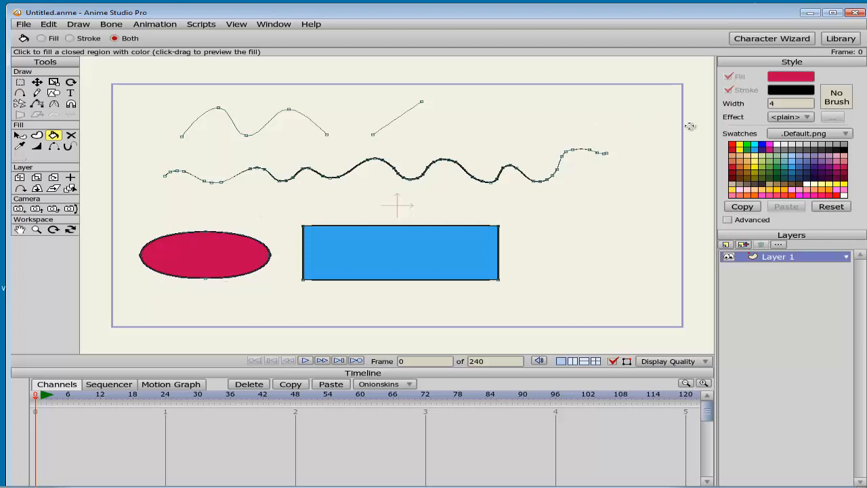
Fill the rectangle with bright green from the default swatches and deselect it
{"action": "left_click", "coordinate": [750, 146]}
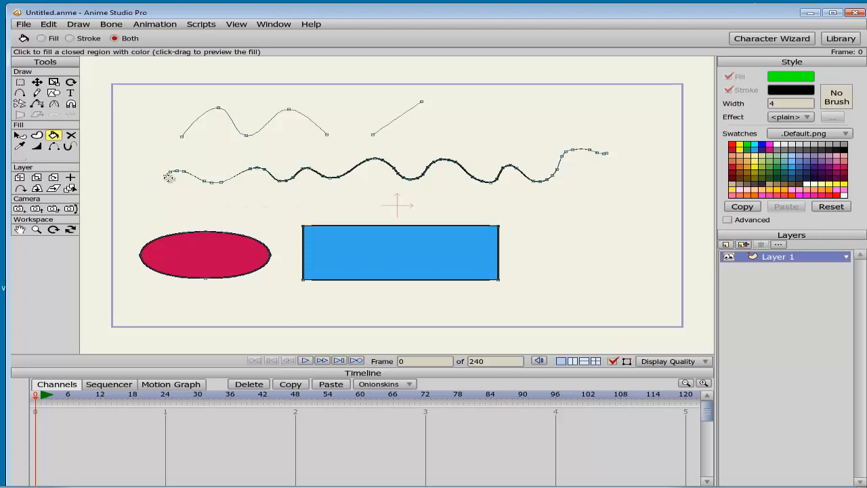
{"action": "left_click", "coordinate": [403, 250]}
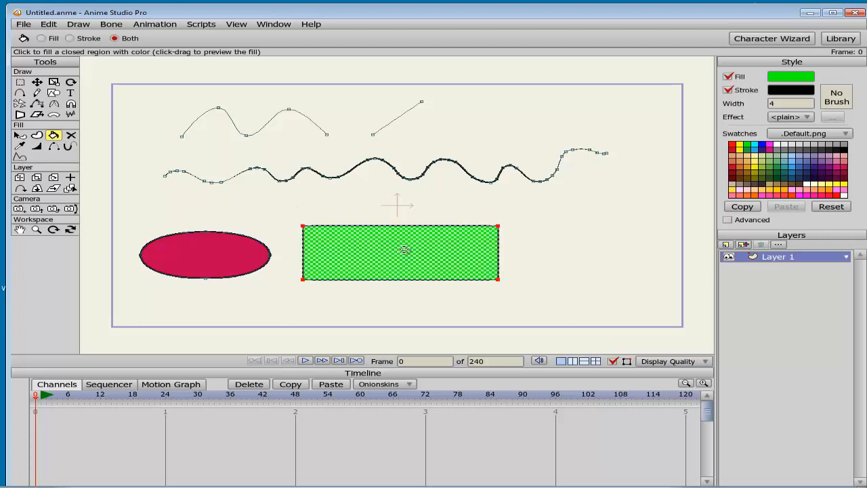
{"action": "left_click", "coordinate": [543, 245]}
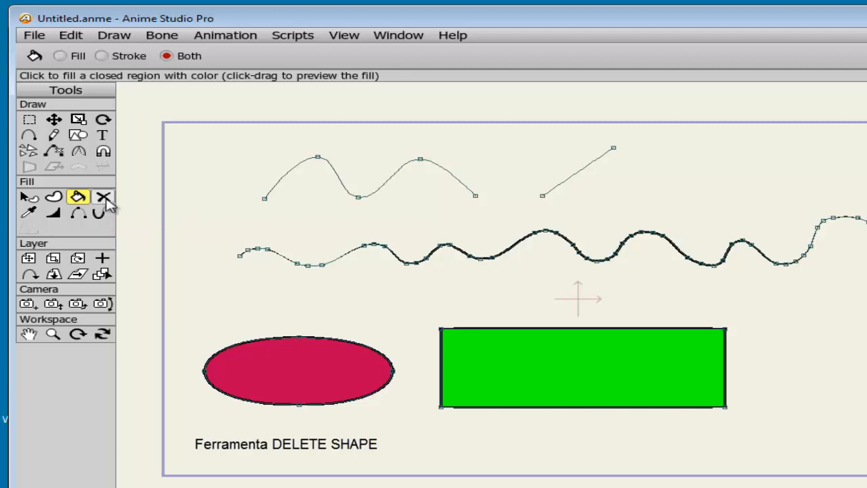
Remove the fill and stroke of the ellipse and the rectangle with Delete Shape, keeping their outlines
{"action": "left_click", "coordinate": [105, 205]}
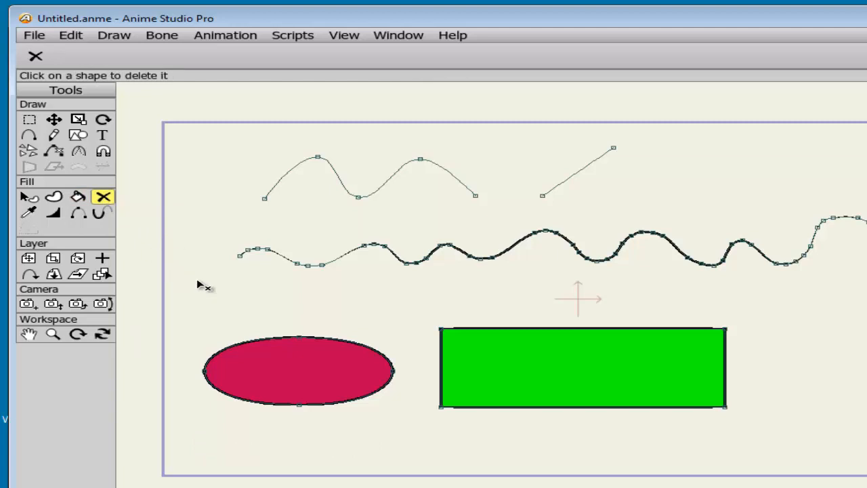
{"action": "left_click", "coordinate": [296, 371]}
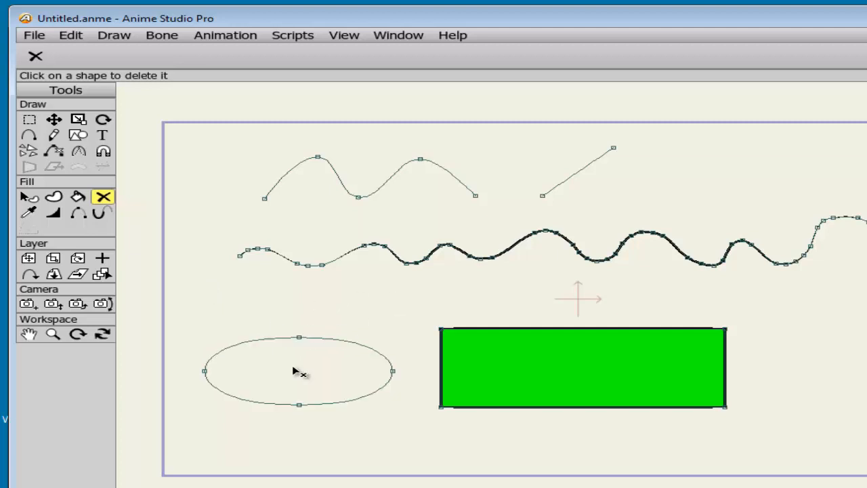
{"action": "left_click", "coordinate": [619, 376]}
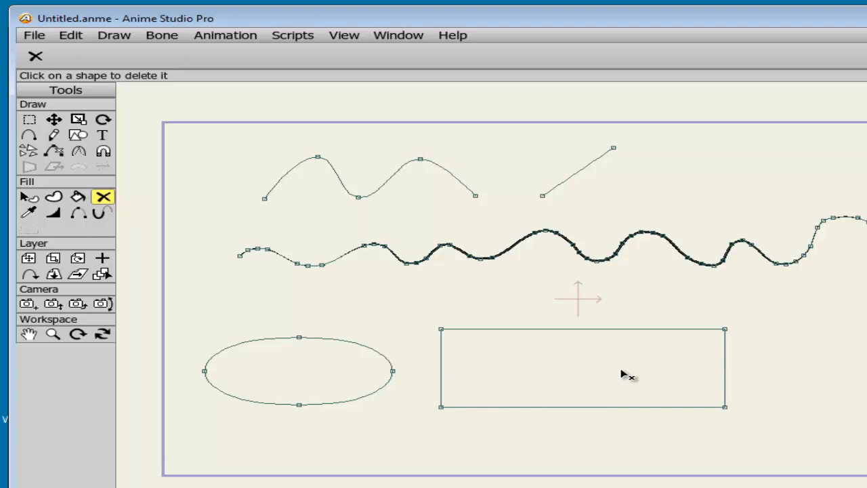
Fill the ellipse outline with blue and the rectangle outline with yellow using the Paint Bucket, and deselect all points
{"action": "left_click", "coordinate": [78, 197]}
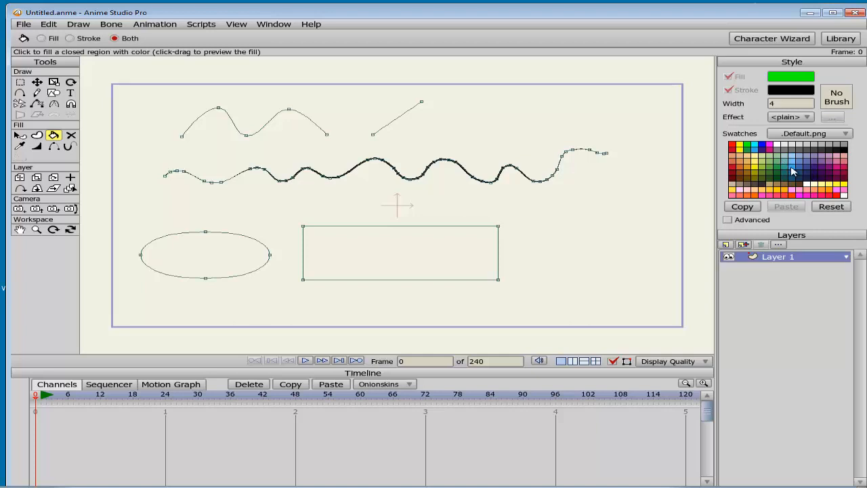
{"action": "left_click", "coordinate": [793, 172]}
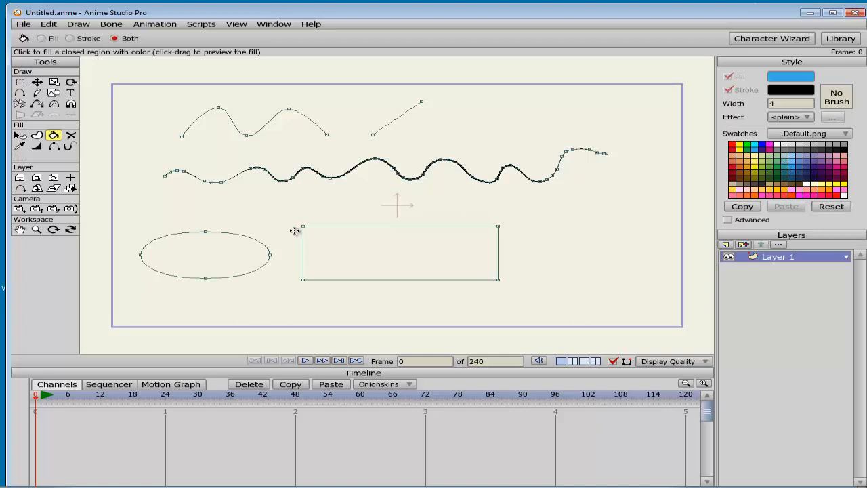
{"action": "left_click", "coordinate": [208, 252]}
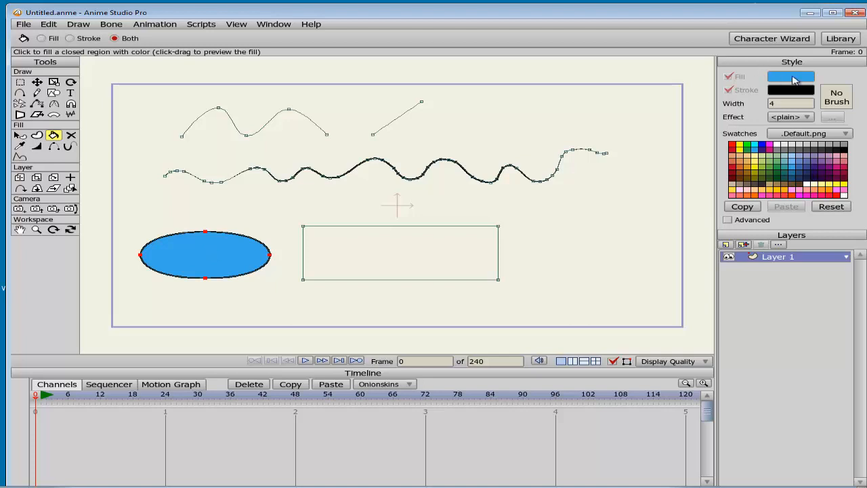
{"action": "left_click", "coordinate": [754, 158]}
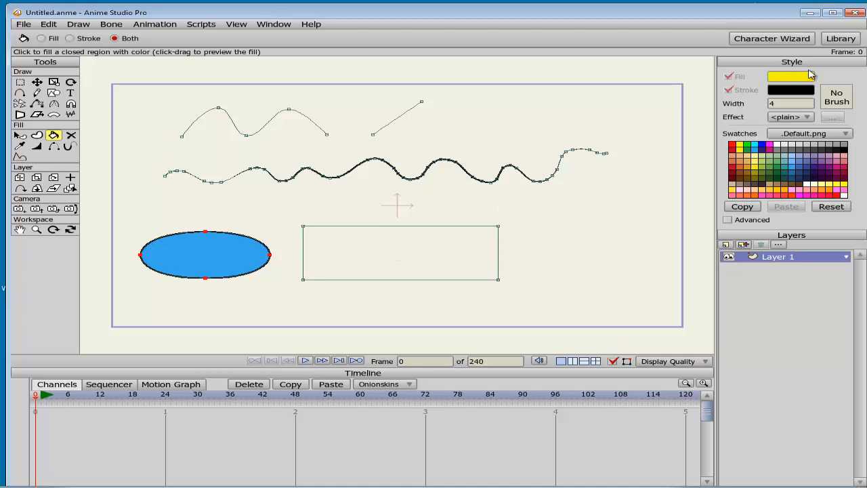
{"action": "left_click", "coordinate": [393, 249]}
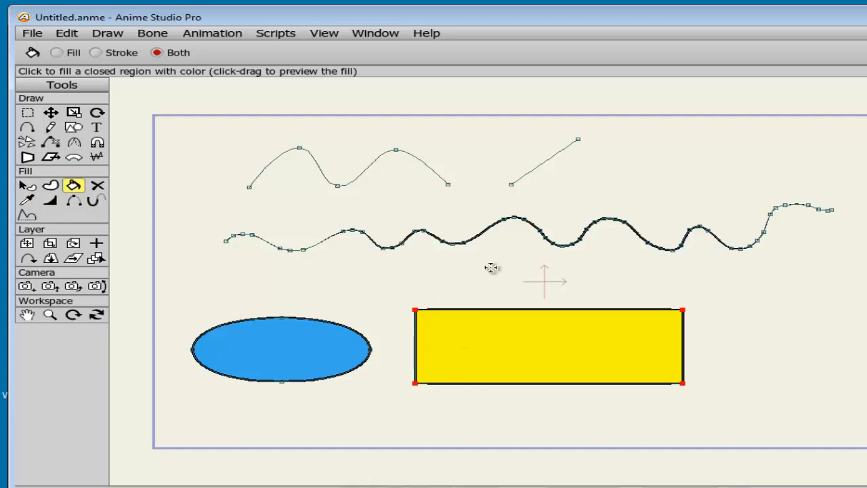
{"action": "left_click", "coordinate": [28, 114]}
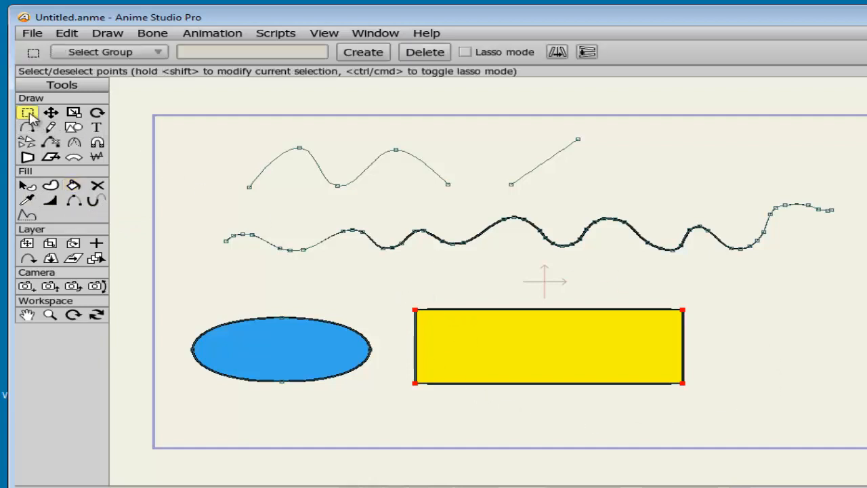
{"action": "left_click", "coordinate": [356, 279]}
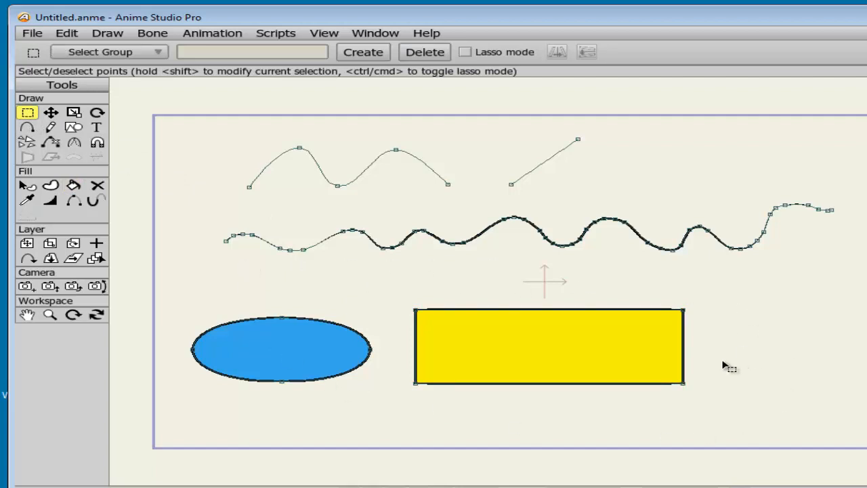
Try transferring the rectangle's yellow to the ellipse with the Eyedropper, undo it, and transfer the ellipse's blue to the rectangle
{"action": "left_click", "coordinate": [29, 201]}
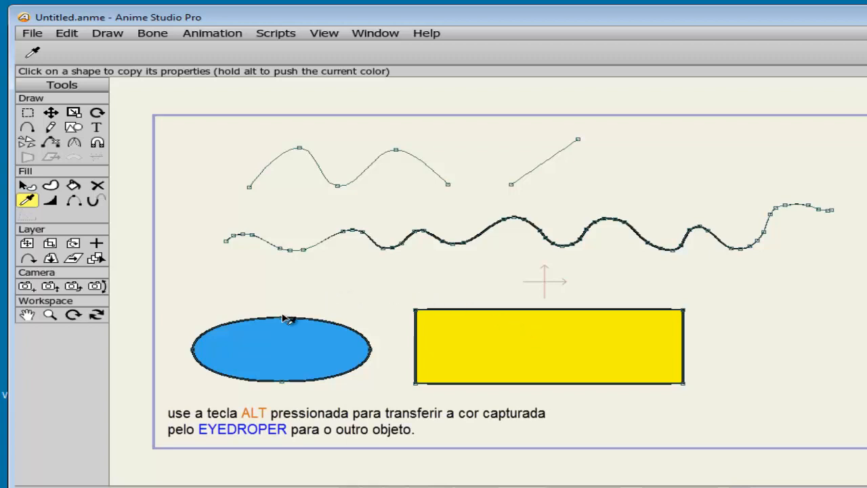
{"action": "left_click", "coordinate": [284, 352], "text": "alt"}
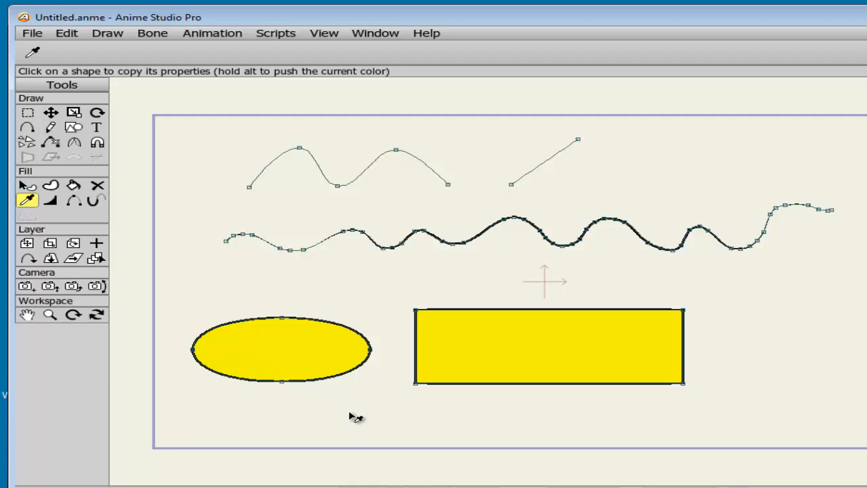
{"action": "key", "text": "ctrl+z"}
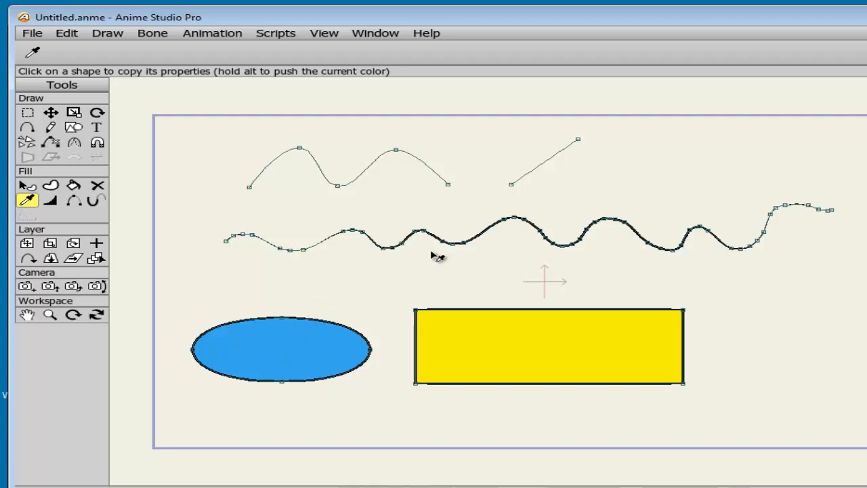
{"action": "left_click", "coordinate": [541, 358], "text": "alt"}
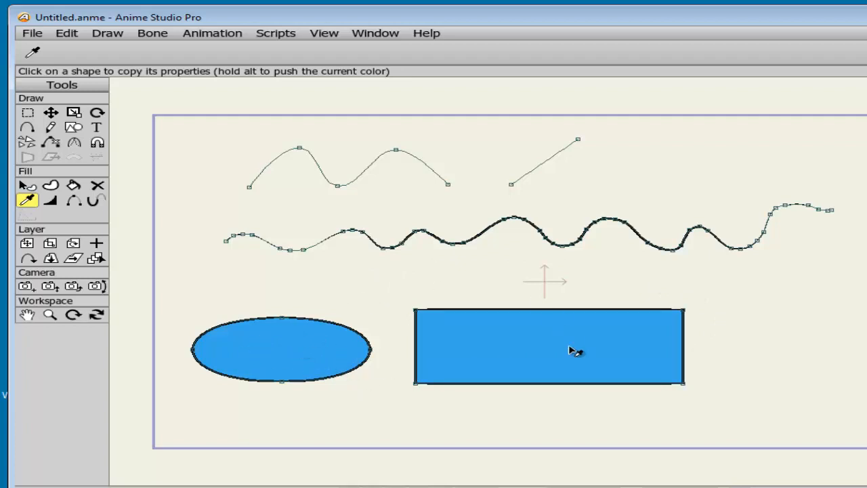
Vary the line width at the rectangle's upper-left corner from 0 to about 28 and leave it at about 12
{"action": "left_click", "coordinate": [50, 205]}
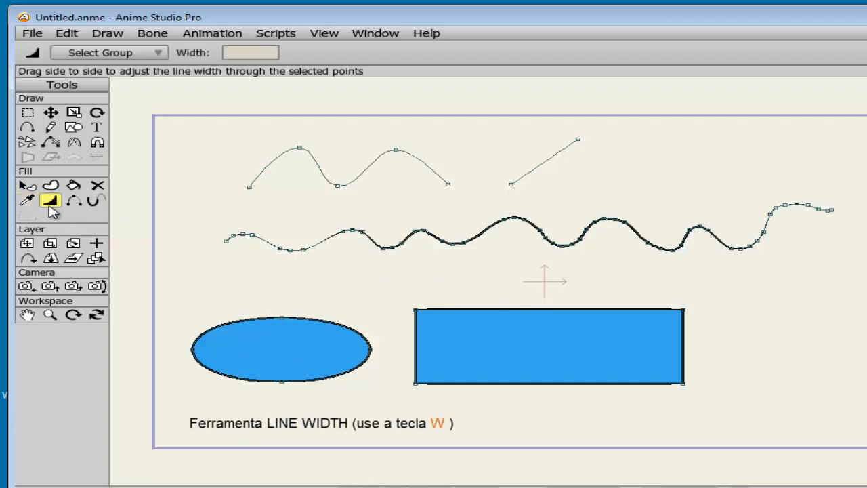
{"action": "left_click", "coordinate": [490, 312]}
{"action": "left_click_drag", "start_coordinate": [490, 312], "coordinate": [265, 369]}
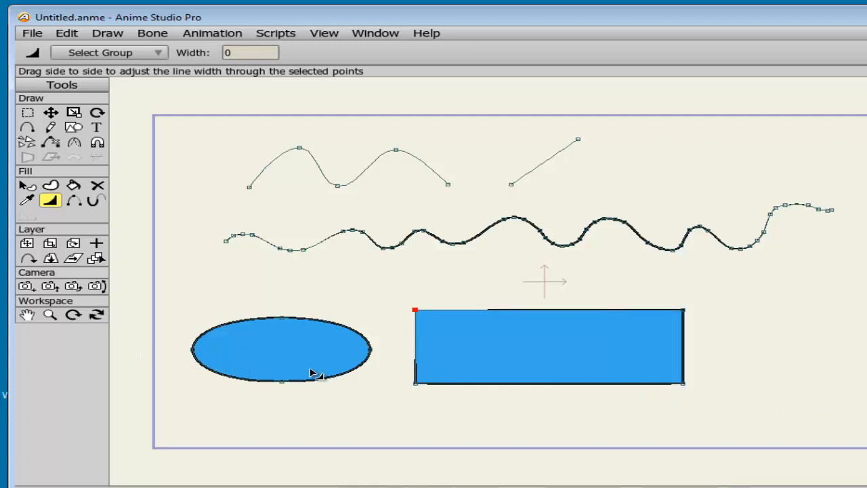
{"action": "left_click_drag", "start_coordinate": [444, 370], "coordinate": [850, 357]}
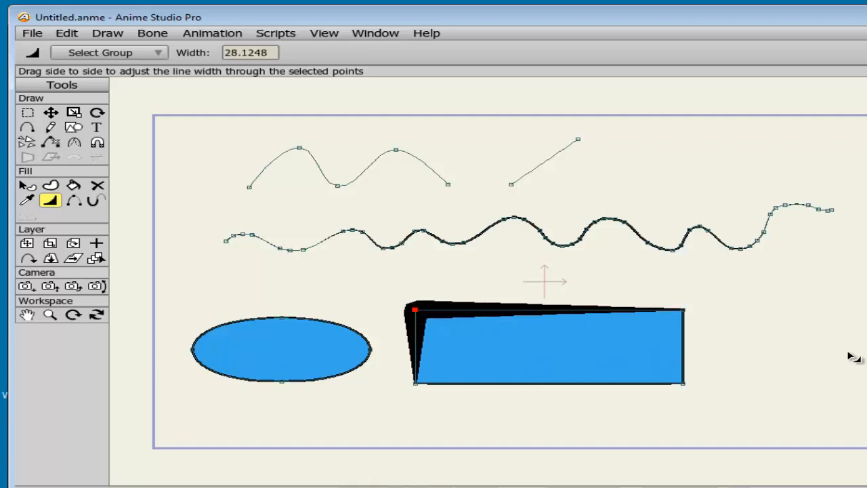
{"action": "left_click_drag", "start_coordinate": [851, 357], "coordinate": [223, 330]}
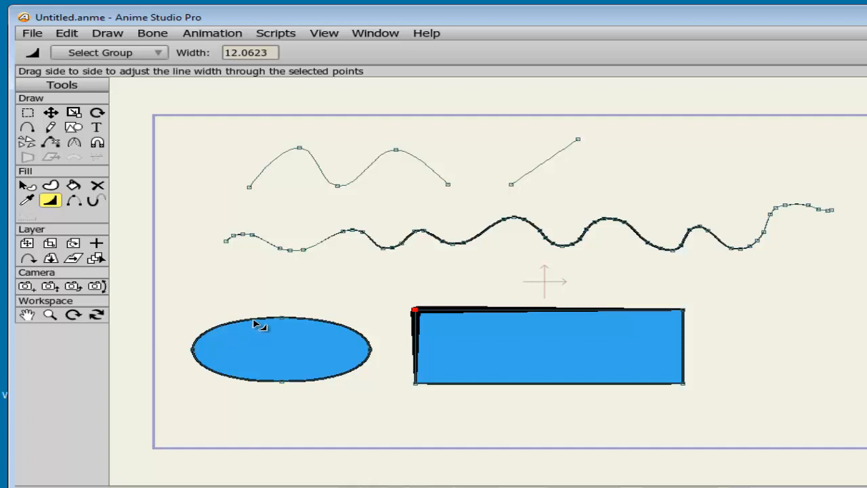
Widen the line to about 8.6 at the ellipse's top point and about 6 at a middle point of the long wavy curve
{"action": "left_click", "coordinate": [232, 325]}
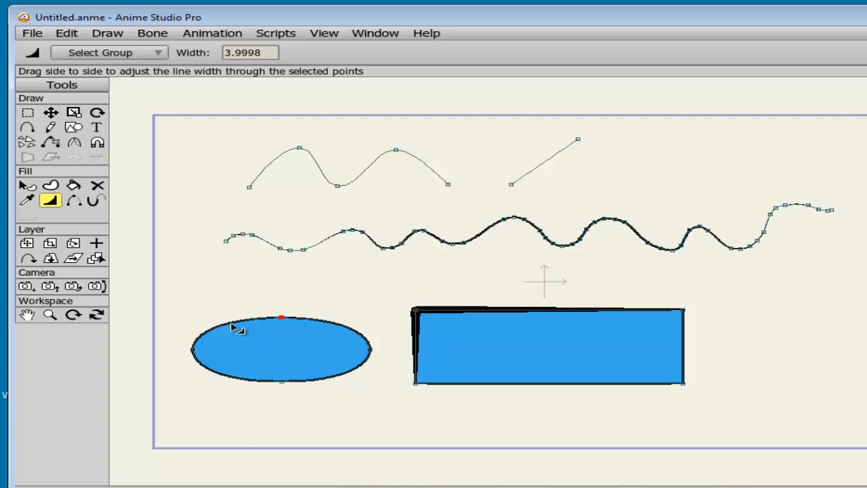
{"action": "left_click_drag", "start_coordinate": [231, 325], "coordinate": [303, 342]}
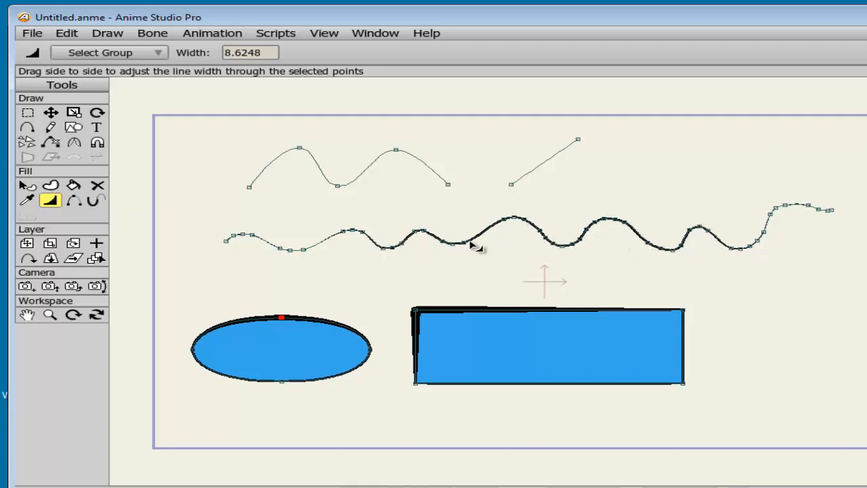
{"action": "mouse_move", "coordinate": [478, 240]}
{"action": "left_mouse_down"}
{"action": "mouse_move", "coordinate": [515, 236]}
{"action": "mouse_move", "coordinate": [564, 265]}
{"action": "mouse_move", "coordinate": [649, 288]}
{"action": "mouse_move", "coordinate": [495, 244]}
{"action": "mouse_move", "coordinate": [559, 263]}
{"action": "mouse_move", "coordinate": [725, 287]}
{"action": "mouse_move", "coordinate": [546, 261]}
{"action": "mouse_move", "coordinate": [356, 263]}
{"action": "mouse_move", "coordinate": [771, 273]}
{"action": "mouse_move", "coordinate": [441, 270]}
{"action": "mouse_move", "coordinate": [515, 269]}
{"action": "left_mouse_up"}
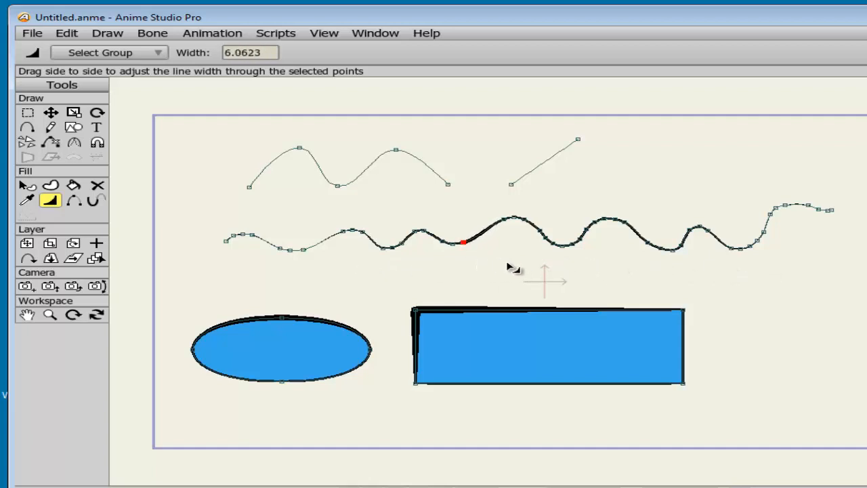
Hide and show again the rectangle's top edge and the ellipse's upper-left and lower-right edges with the Hide Edge tool
{"action": "left_click", "coordinate": [76, 206]}
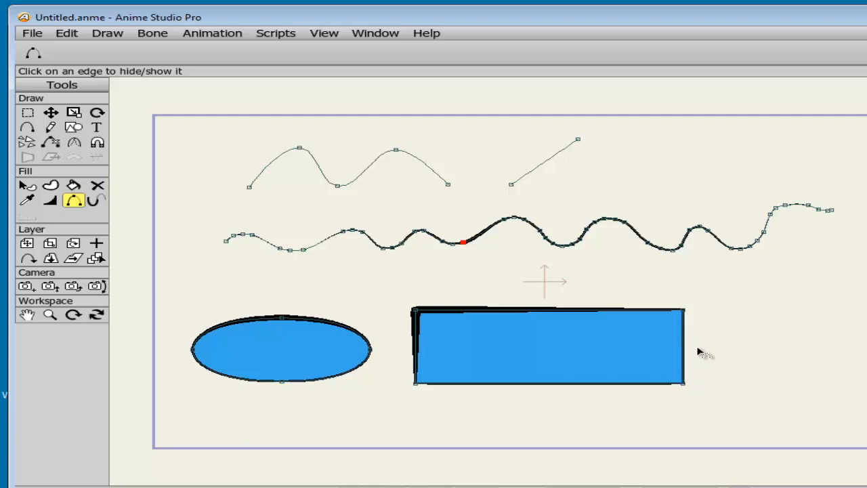
{"action": "left_click", "coordinate": [468, 313]}
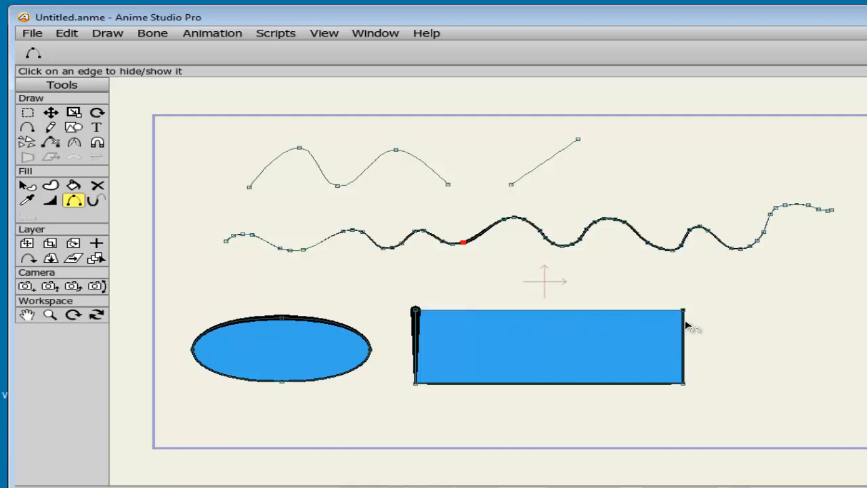
{"action": "left_click", "coordinate": [493, 313]}
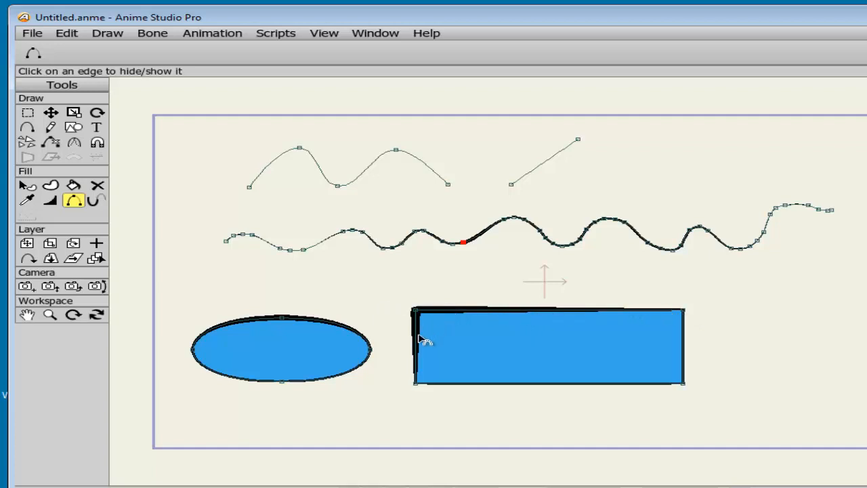
{"action": "left_click", "coordinate": [279, 319]}
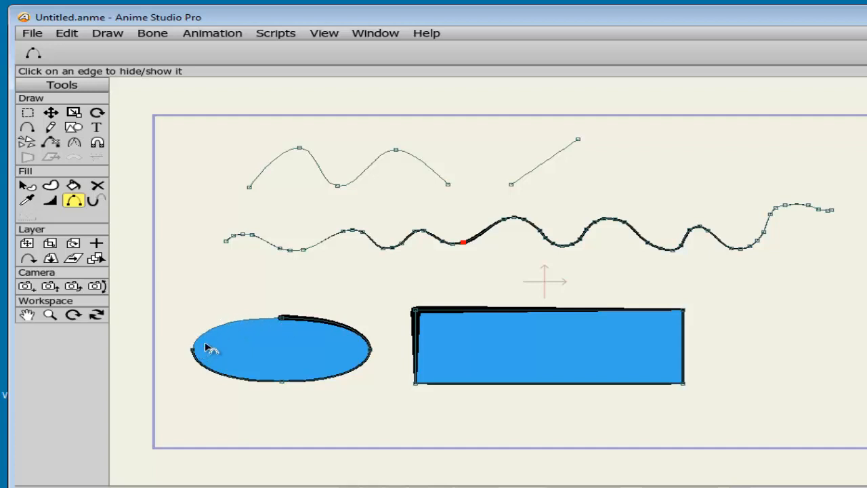
{"action": "left_click", "coordinate": [238, 327]}
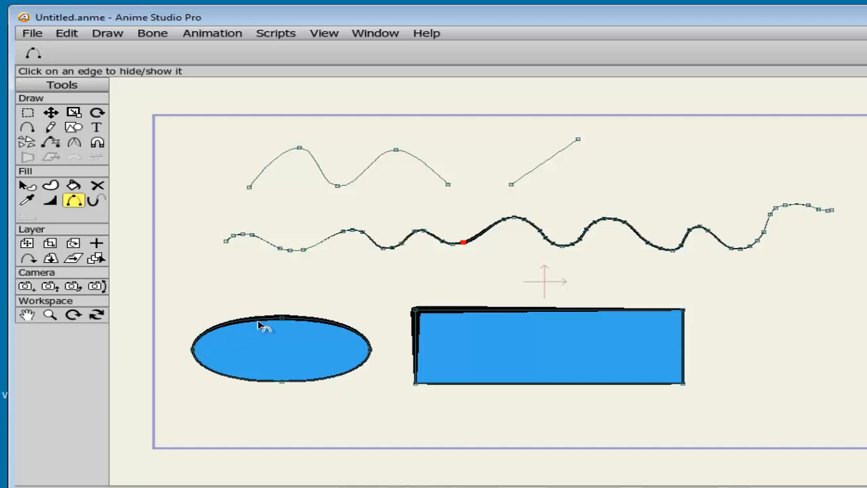
{"action": "left_click", "coordinate": [347, 376]}
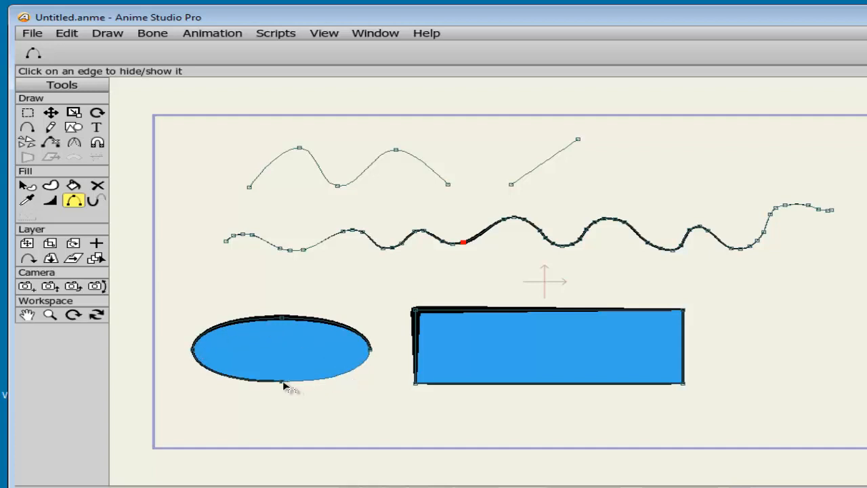
{"action": "left_click", "coordinate": [349, 374]}
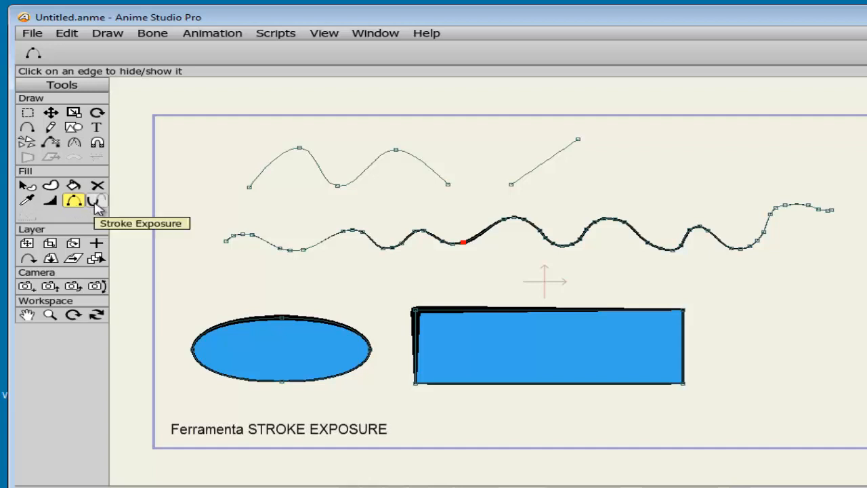
Try Stroke Exposure on the rectangle, keeping 0 to 100 percent, and leave the long wavy curve's end percentage at about 98.5
{"action": "left_click", "coordinate": [95, 203]}
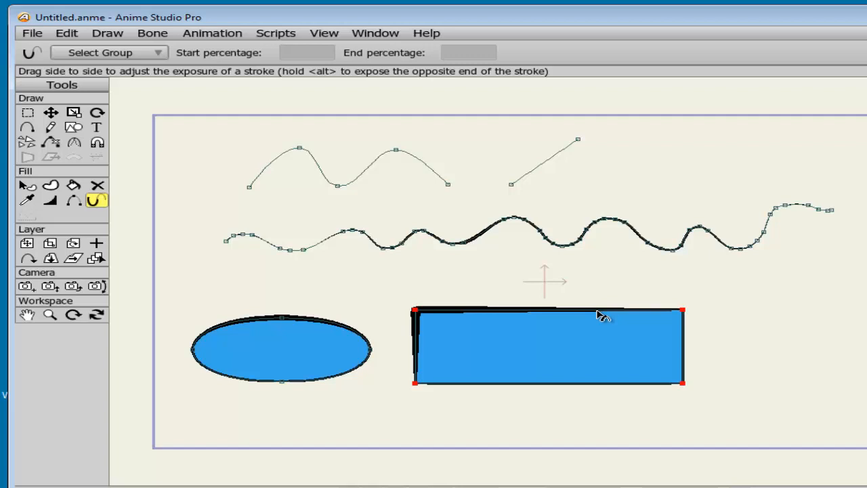
{"action": "mouse_move", "coordinate": [596, 312]}
{"action": "left_mouse_down"}
{"action": "mouse_move", "coordinate": [426, 310]}
{"action": "mouse_move", "coordinate": [397, 324]}
{"action": "mouse_move", "coordinate": [210, 313]}
{"action": "mouse_move", "coordinate": [596, 304]}
{"action": "left_mouse_up"}
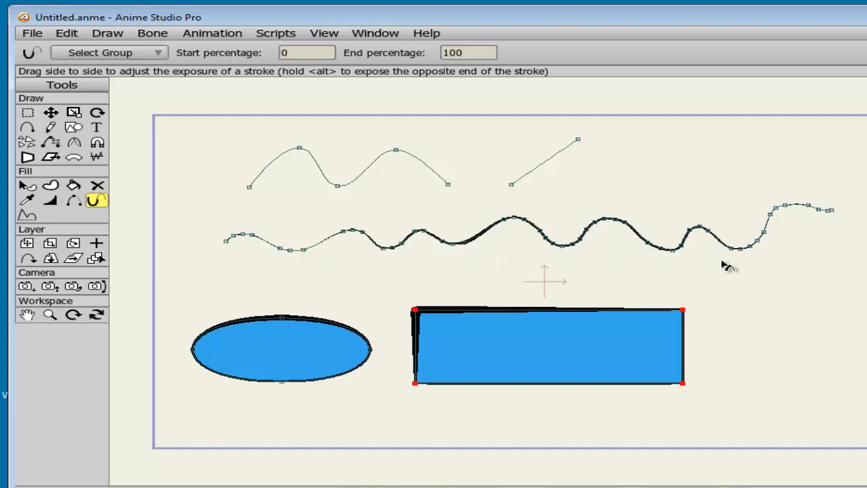
{"action": "left_click", "coordinate": [617, 223]}
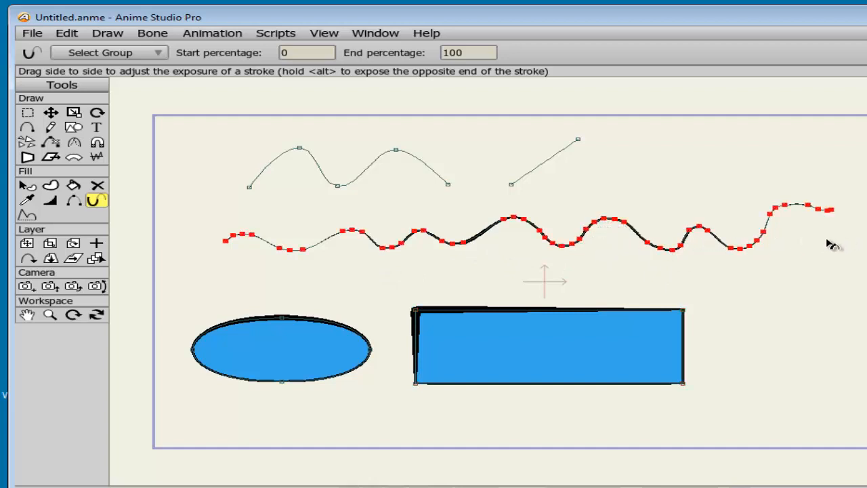
{"action": "mouse_move", "coordinate": [830, 245]}
{"action": "left_mouse_down"}
{"action": "mouse_move", "coordinate": [265, 264]}
{"action": "mouse_move", "coordinate": [555, 272]}
{"action": "mouse_move", "coordinate": [739, 290]}
{"action": "mouse_move", "coordinate": [850, 281]}
{"action": "left_mouse_up"}
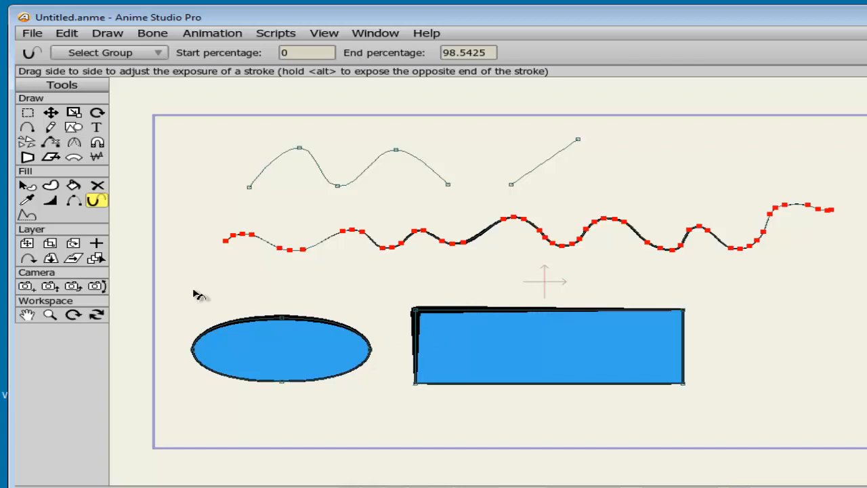
Select only the rectangle's points and apply the short wavy curve, the straight line and finally the long wavy curve as its outline profile
{"action": "left_click", "coordinate": [27, 112]}
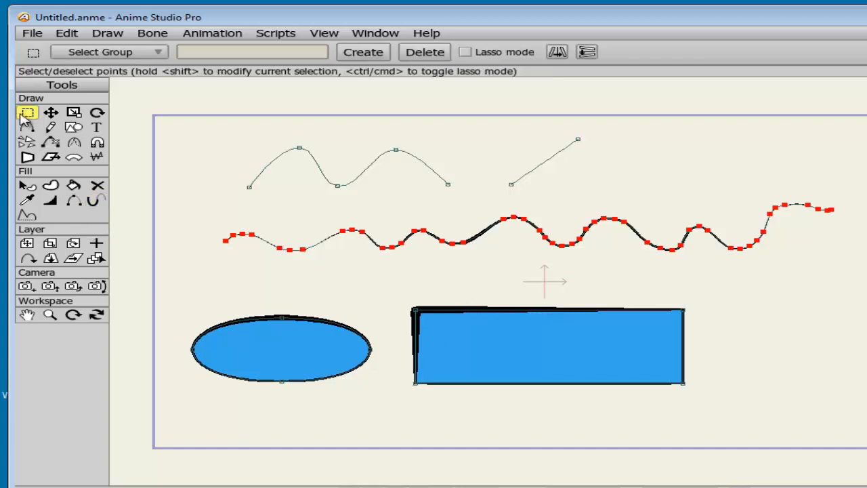
{"action": "left_click", "coordinate": [726, 289]}
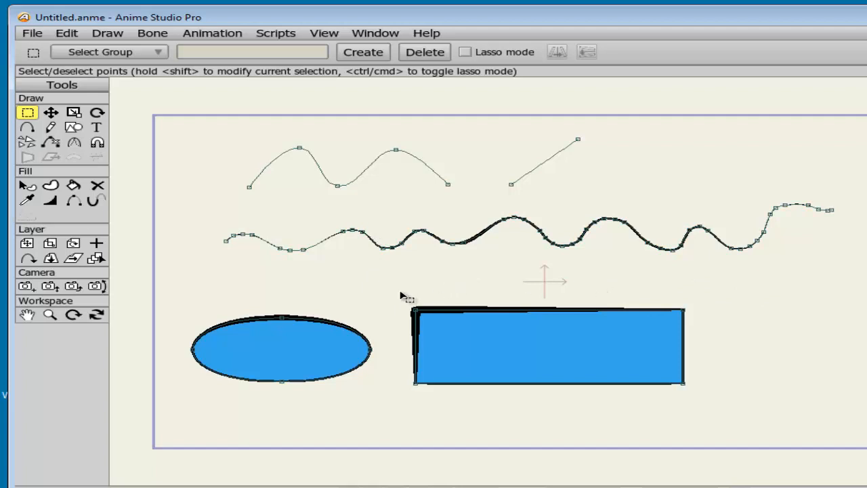
{"action": "left_click_drag", "start_coordinate": [400, 297], "coordinate": [724, 414]}
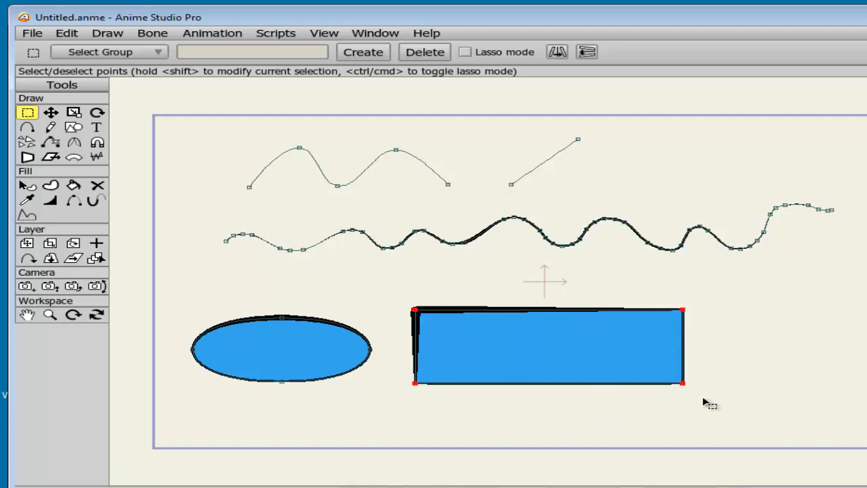
{"action": "left_click", "coordinate": [29, 216]}
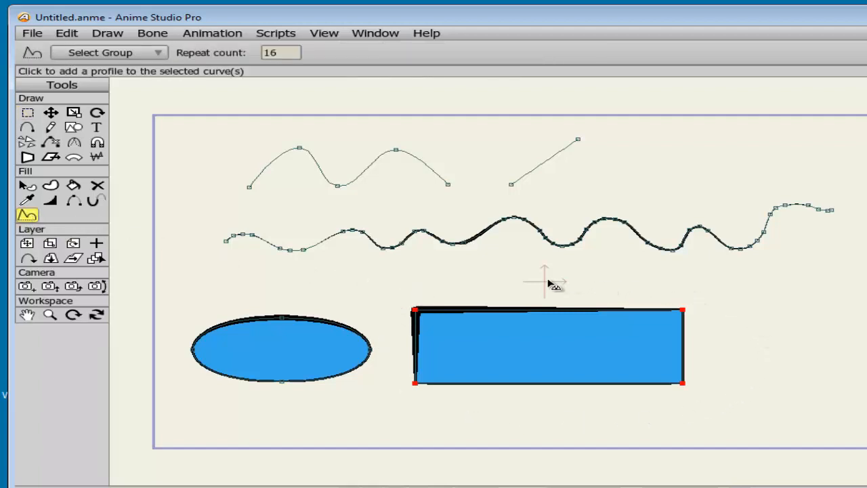
{"action": "left_click", "coordinate": [357, 181]}
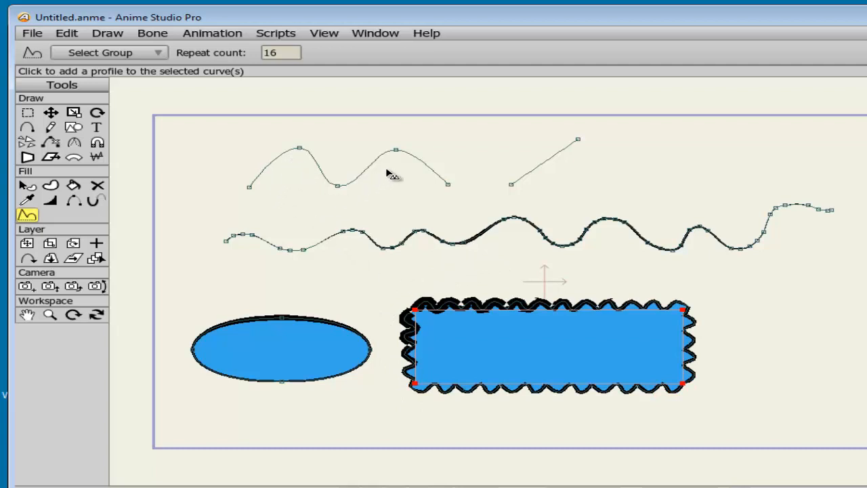
{"action": "left_click", "coordinate": [552, 163]}
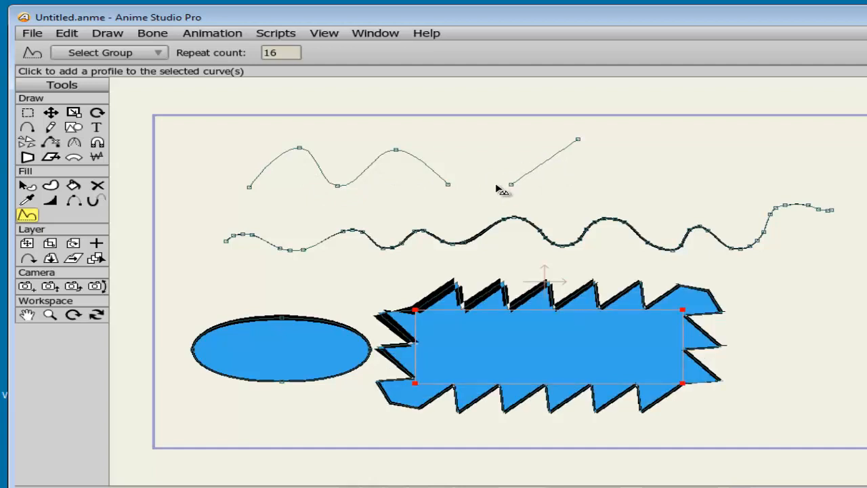
{"action": "left_click", "coordinate": [484, 234]}
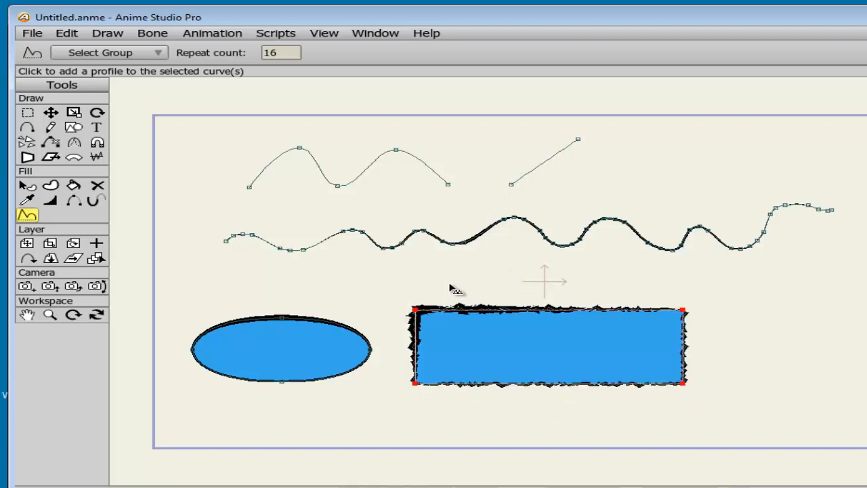